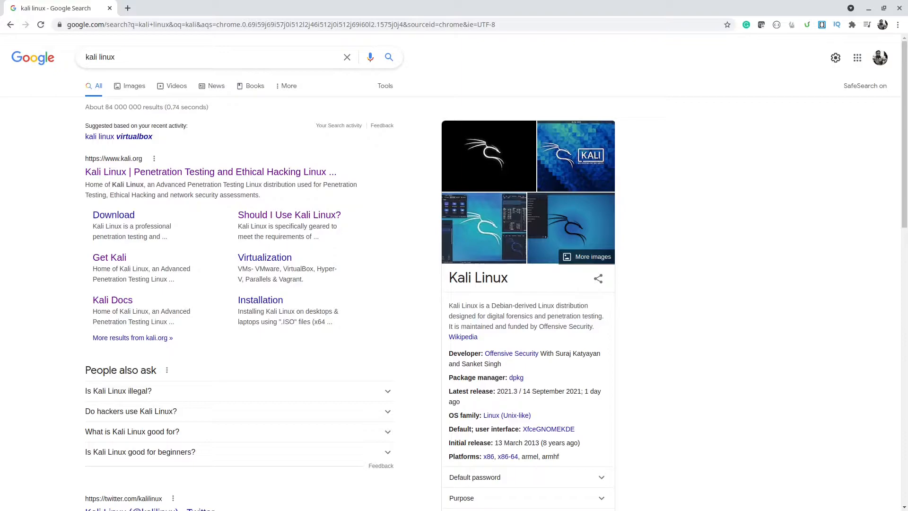
pyautogui.hotkey('alt', 'Tab')
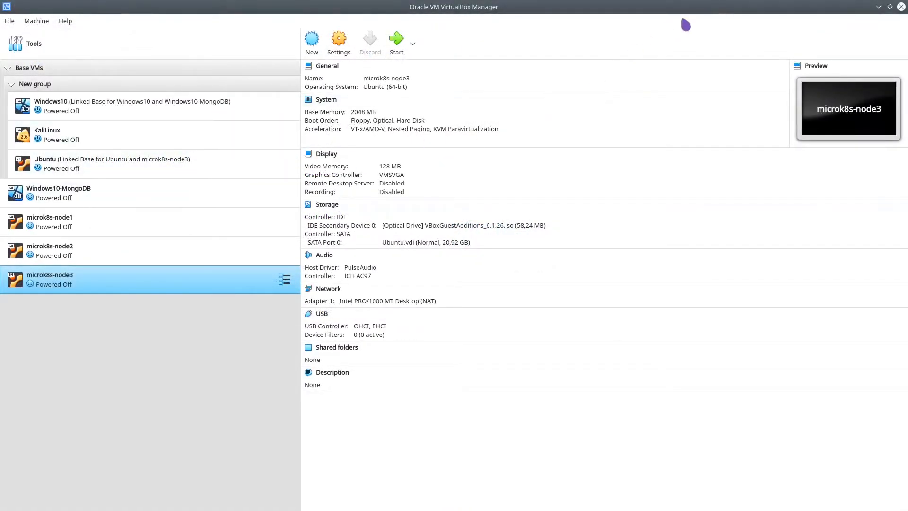
# - Minimize VirtualBox to bring the browser's kali linux search results back into view
pyautogui.click(880, 7)
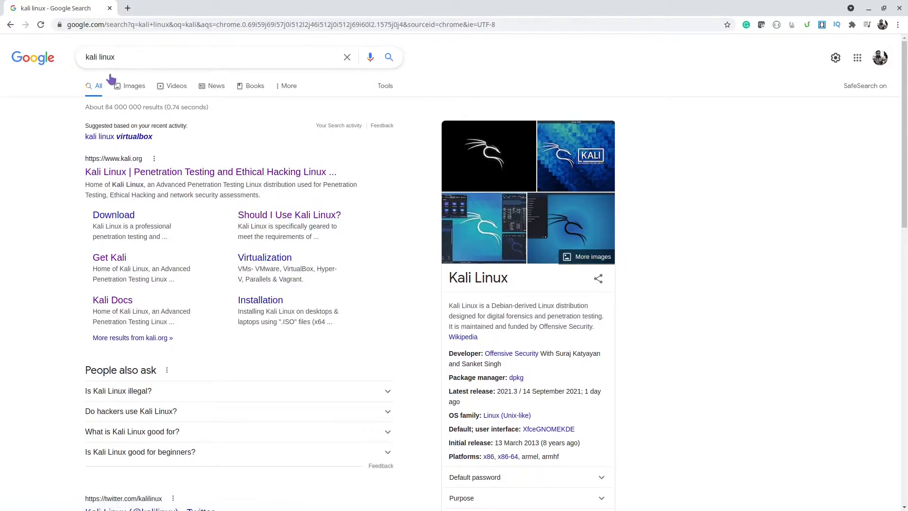
pyautogui.click(150, 56)
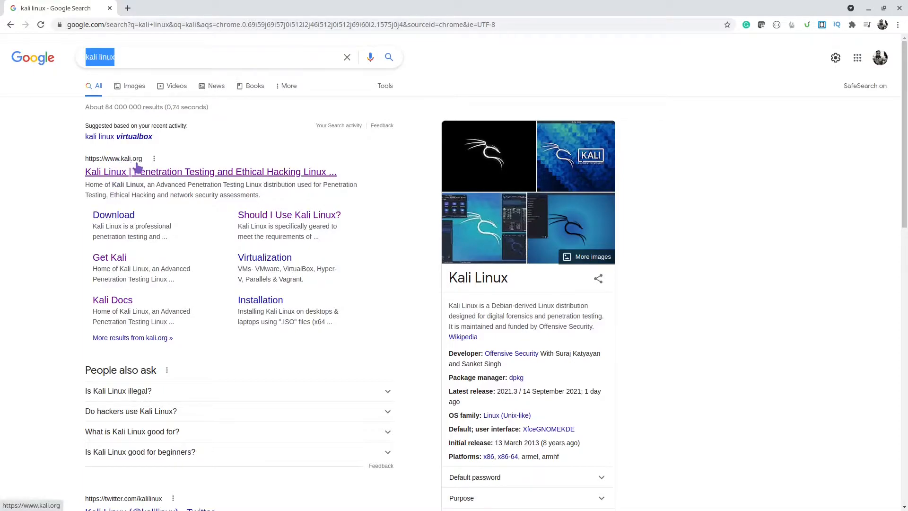
# - Open the official kali.org site and go to its download page
pyautogui.click(134, 178)
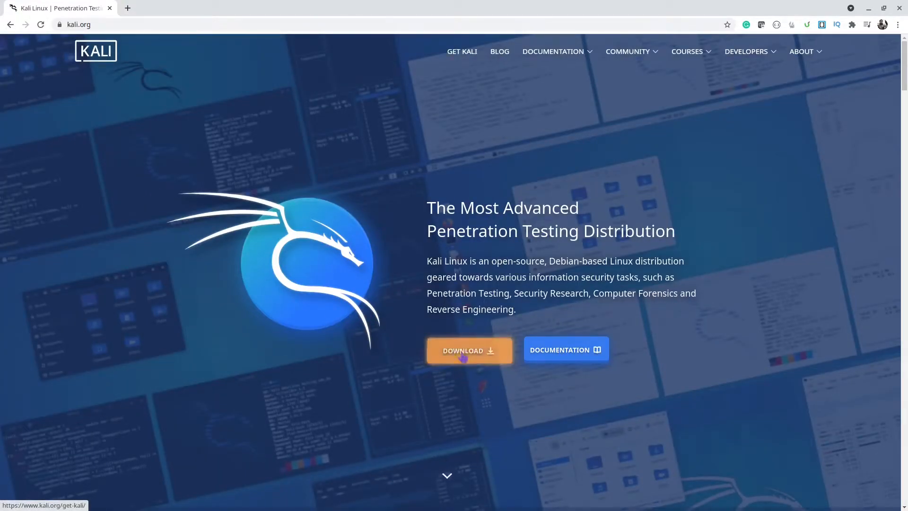
pyautogui.click(467, 358)
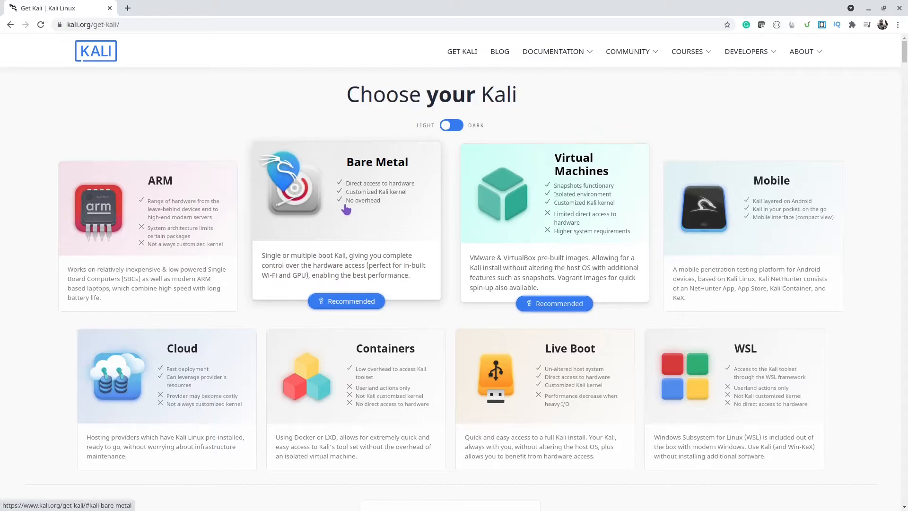
pyautogui.scroll(-2, 406, 233)
pyautogui.scroll(2, 406, 233)
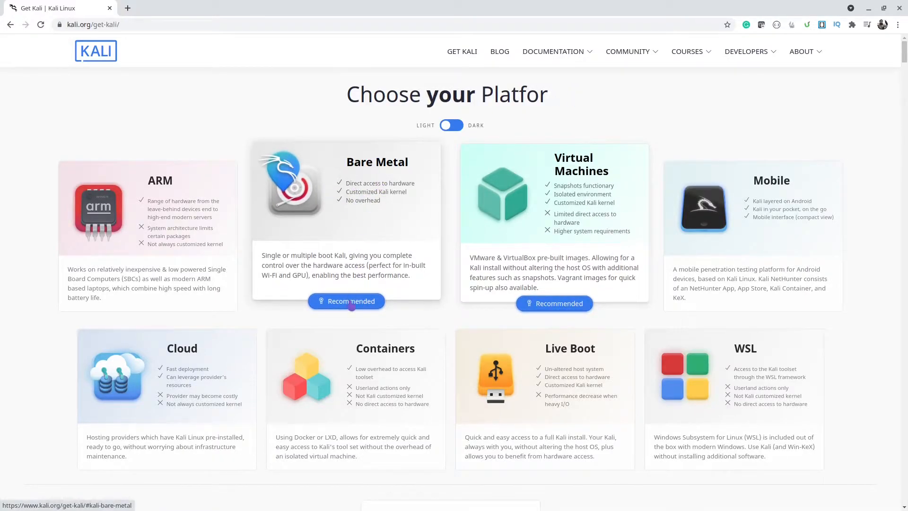
# - Open the Bare Metal images and scroll to the Kali 2021.3 64-bit Installer download
pyautogui.click(358, 277)
pyautogui.scroll(-1, 346, 279)
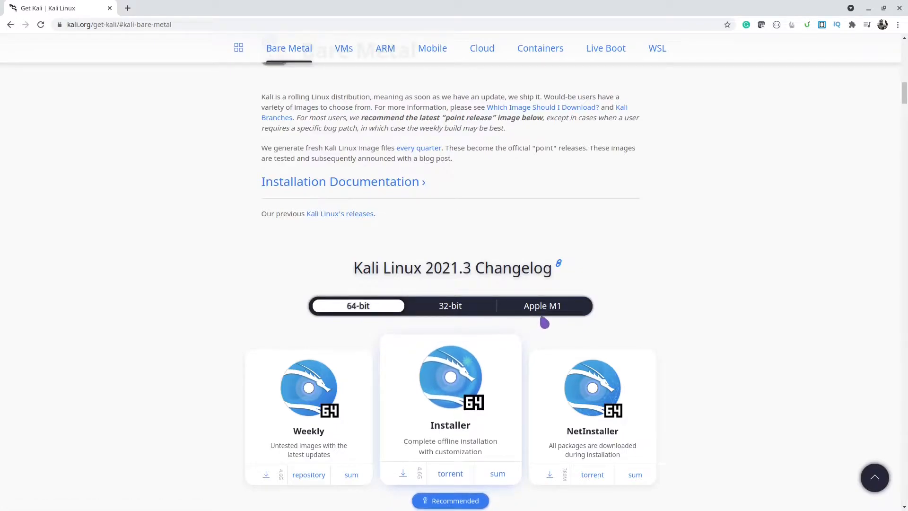
pyautogui.scroll(-1, 545, 323)
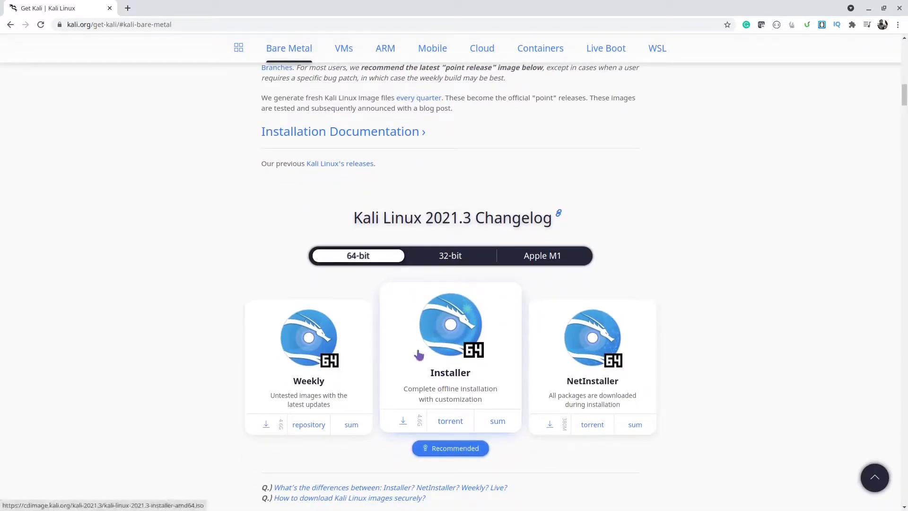
pyautogui.scroll(-1, 446, 344)
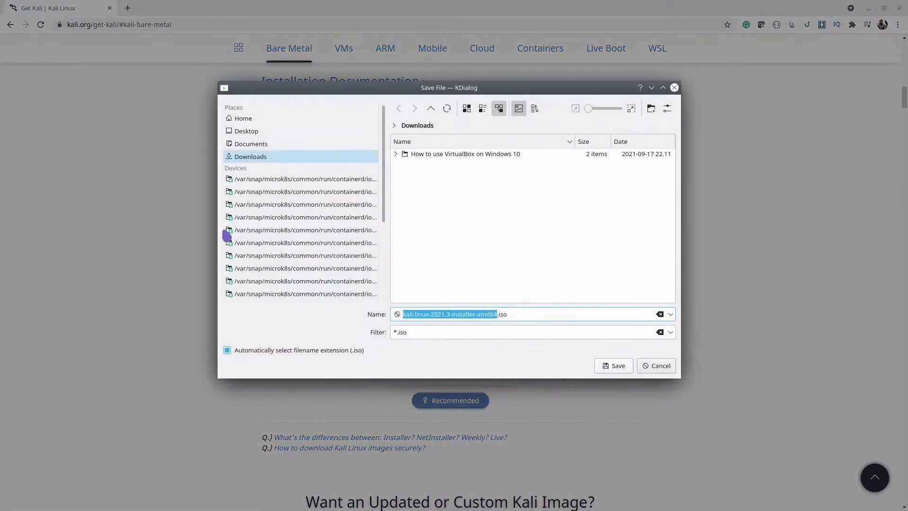
# - Find the existing Kali 2021.2 installer under Softwares > OS Images, cancel the download, and return to VirtualBox
pyautogui.scroll(-4, 355, 235)
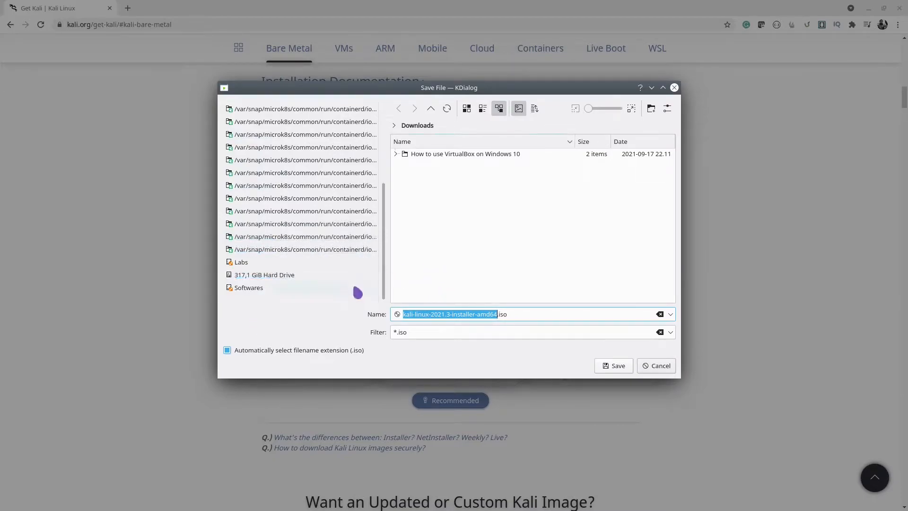
pyautogui.click(280, 289)
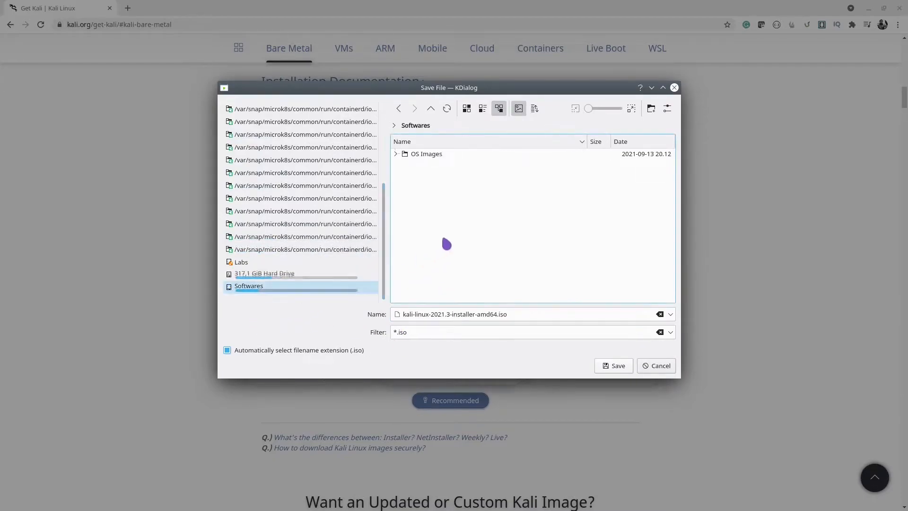
pyautogui.click(396, 154)
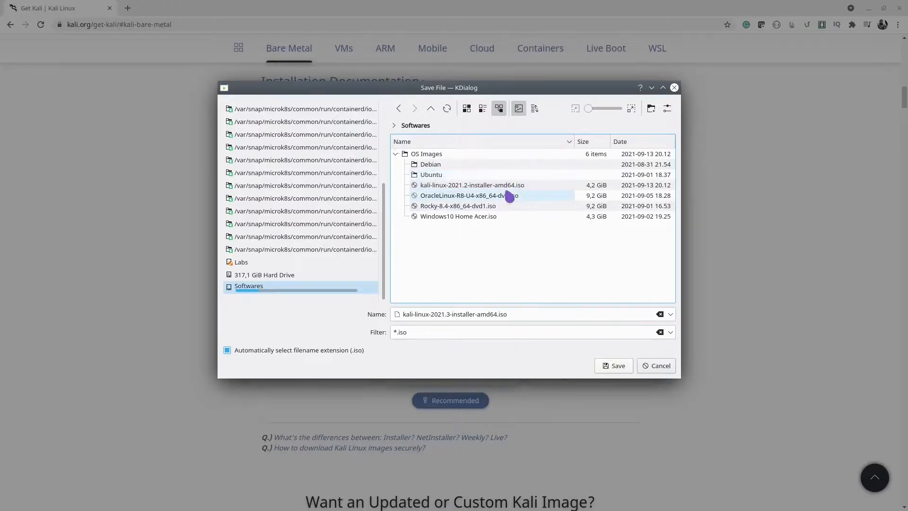
pyautogui.click(659, 367)
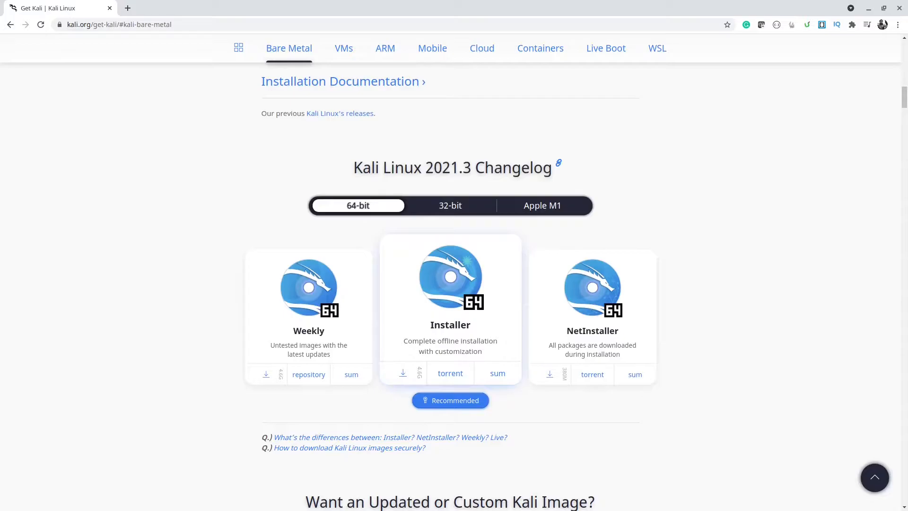
pyautogui.hotkey('alt', 'Tab')
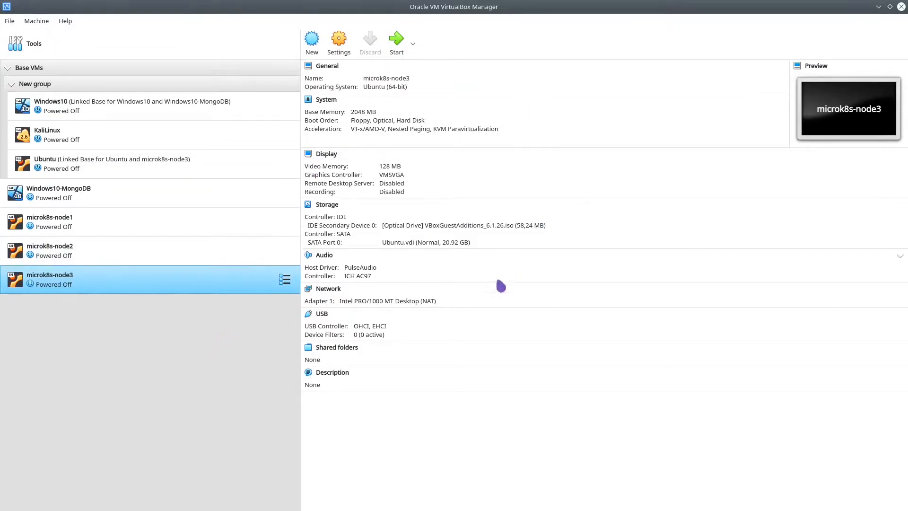
# - Create a new VM named KaliLinux2021 with type Linux and version Debian (64-bit)
pyautogui.click(322, 48)
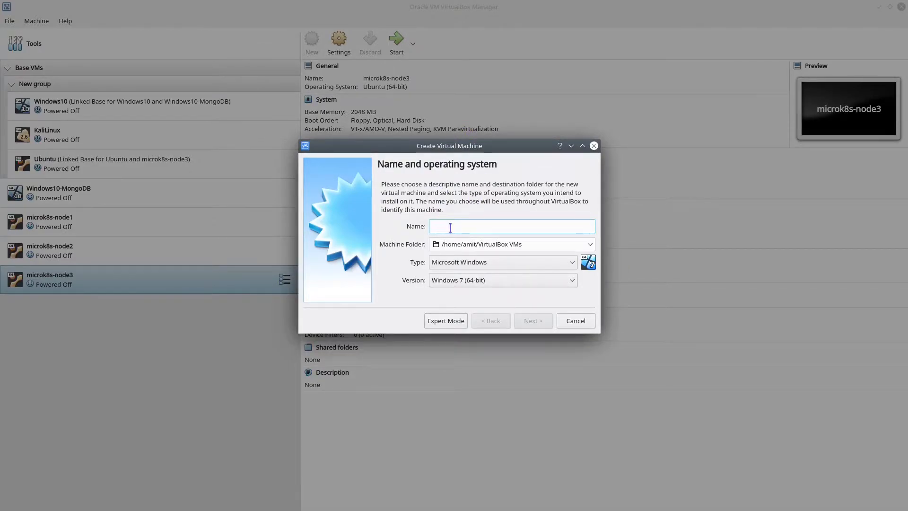
pyautogui.write('Ka')
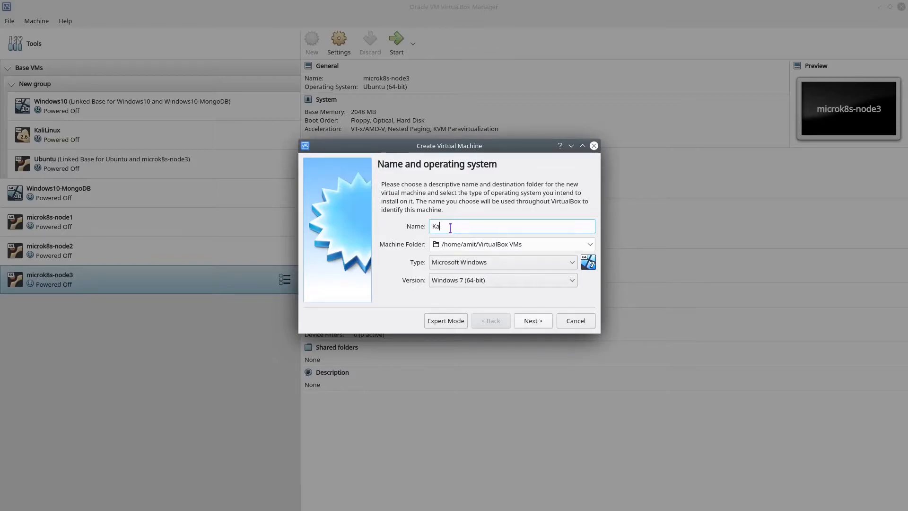
pyautogui.write('liLinux')
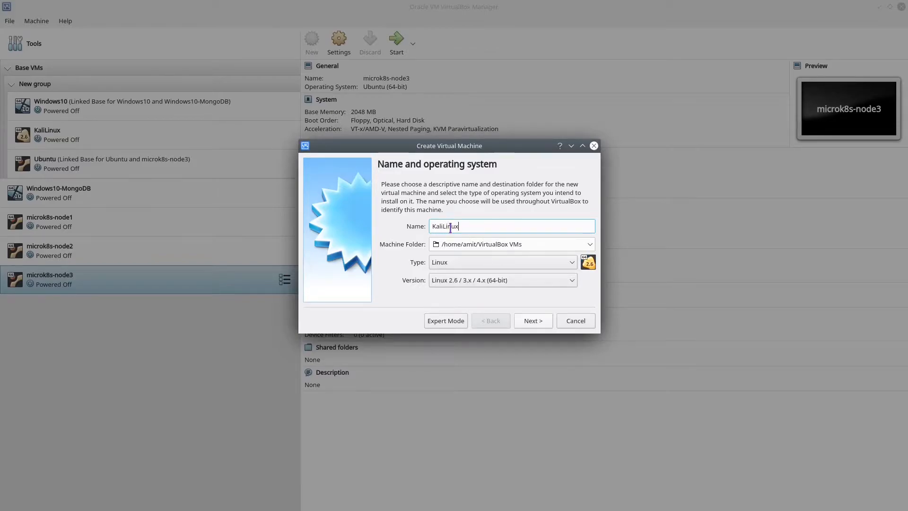
pyautogui.write('2021')
pyautogui.click(486, 282)
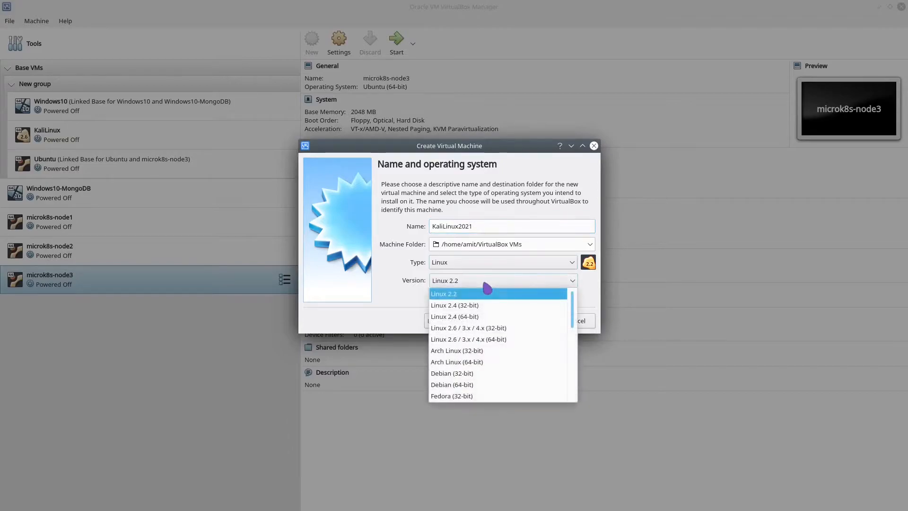
pyautogui.scroll(-6, 507, 365)
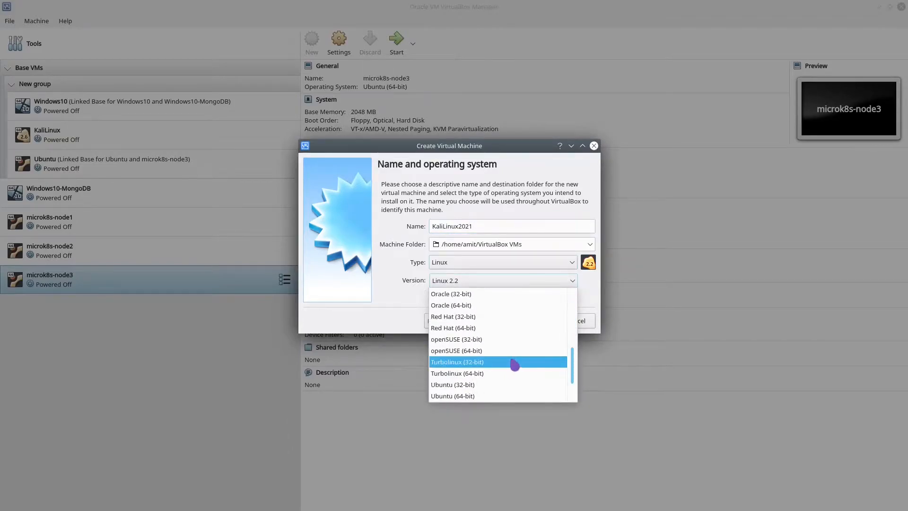
pyautogui.scroll(6, 520, 369)
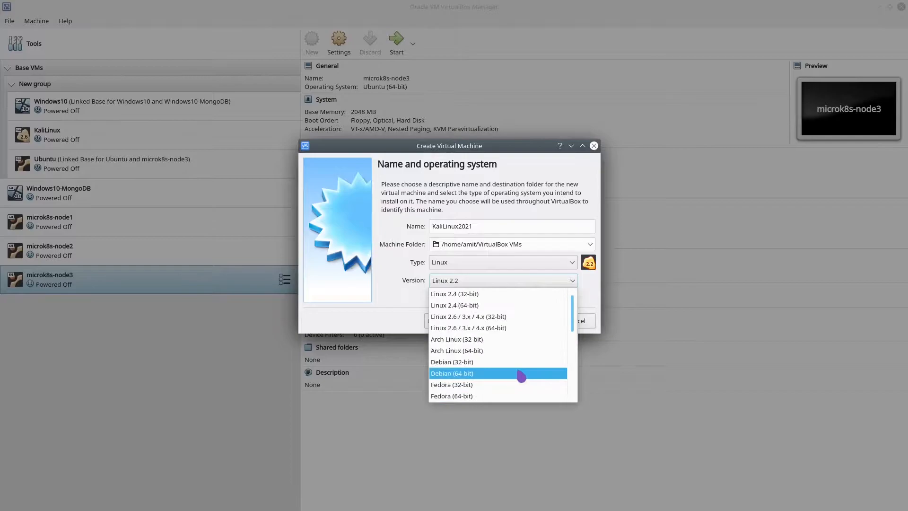
pyautogui.scroll(-1, 518, 374)
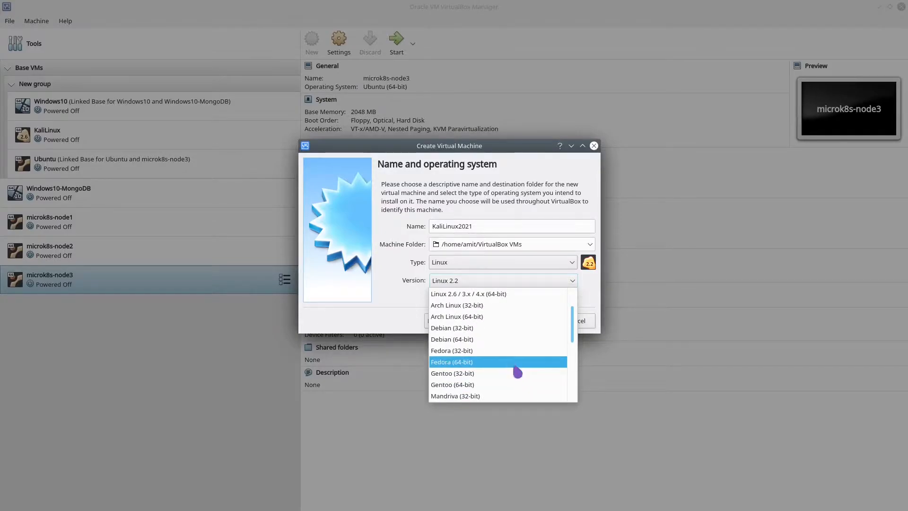
pyautogui.click(497, 341)
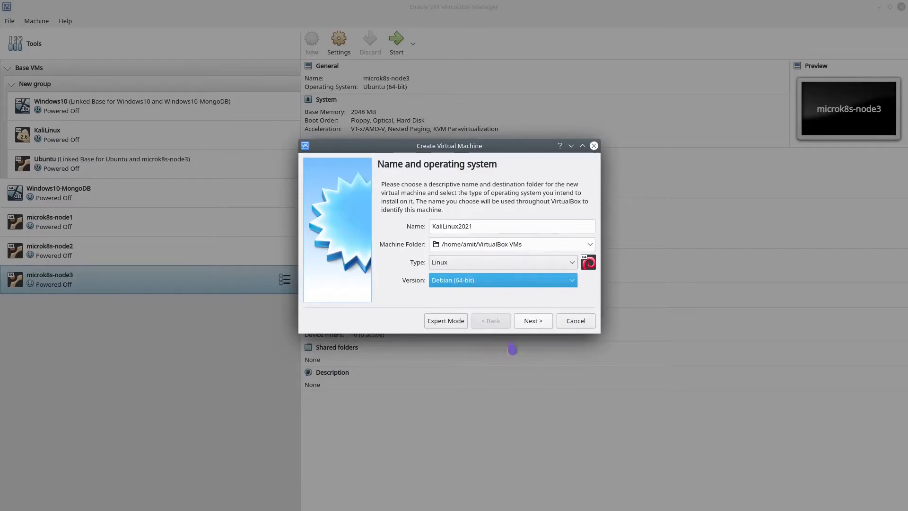
pyautogui.click(532, 321)
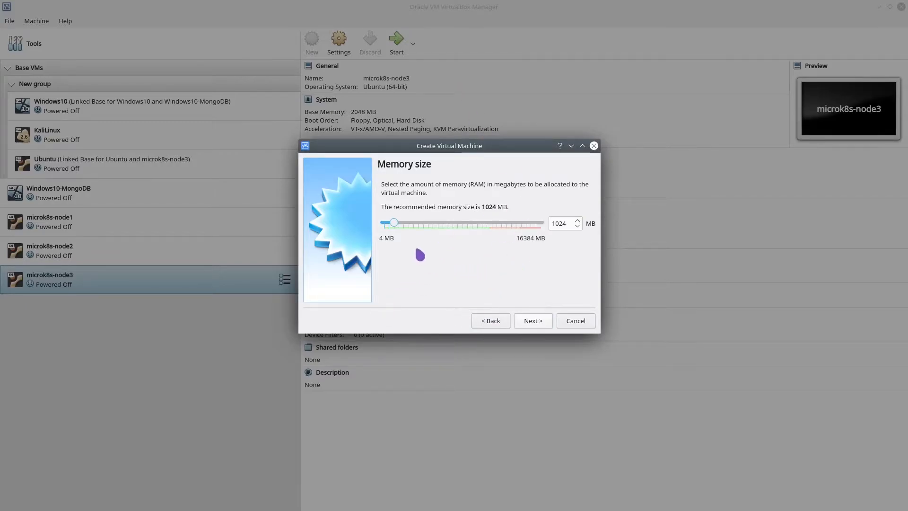
# - Allocate 4096 MB of memory and choose to create a new virtual hard disk
pyautogui.moveTo(394, 228); pyautogui.dragTo(425, 232)
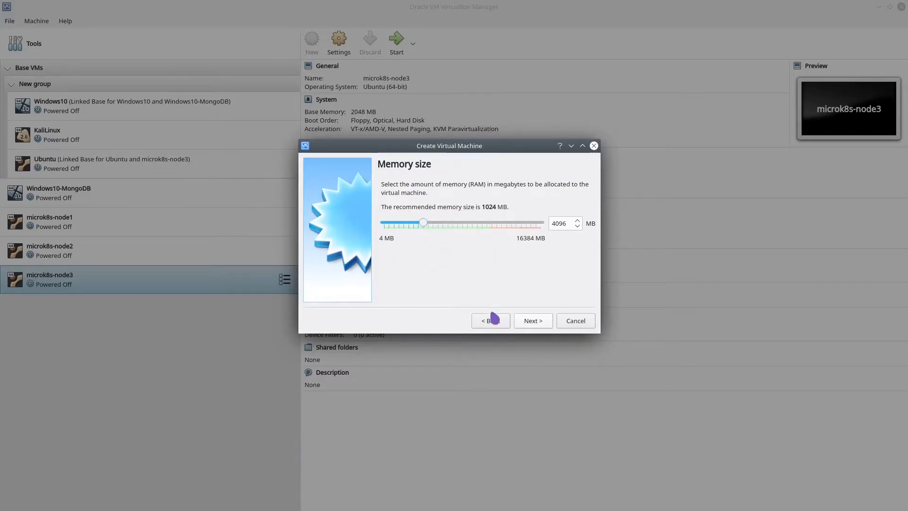
pyautogui.click(533, 321)
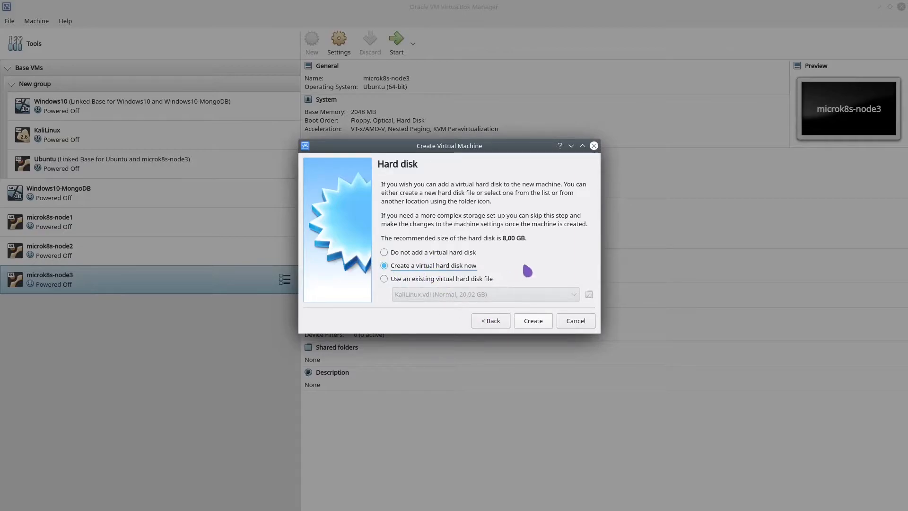
pyautogui.click(534, 323)
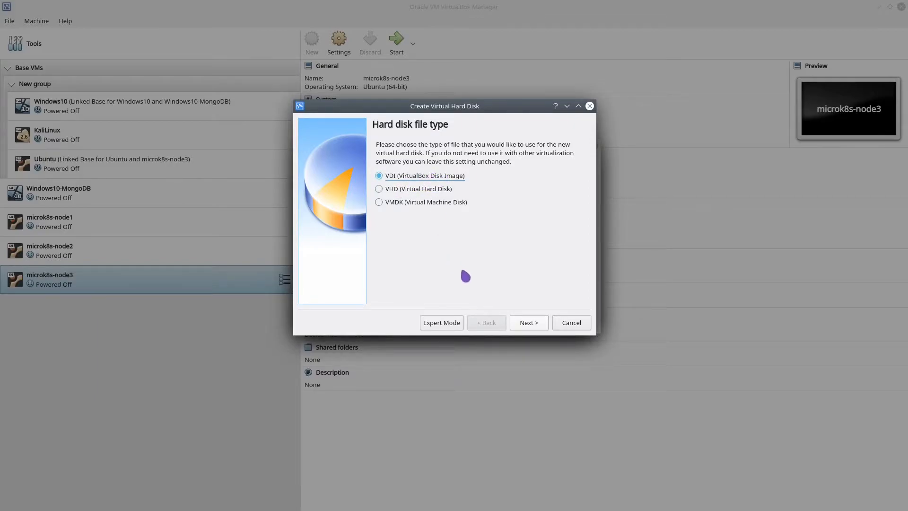
# - Keep VDI as the disk file type and Dynamically allocated storage
pyautogui.click(529, 324)
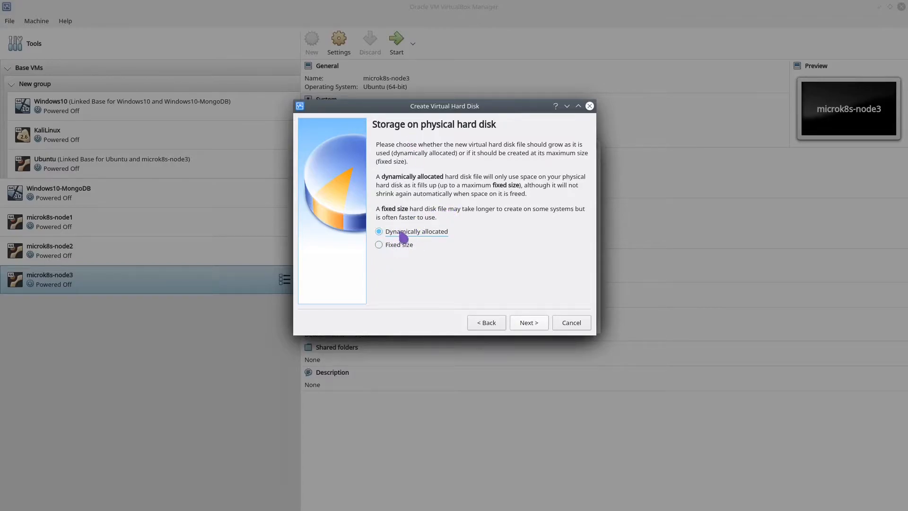
pyautogui.click(528, 326)
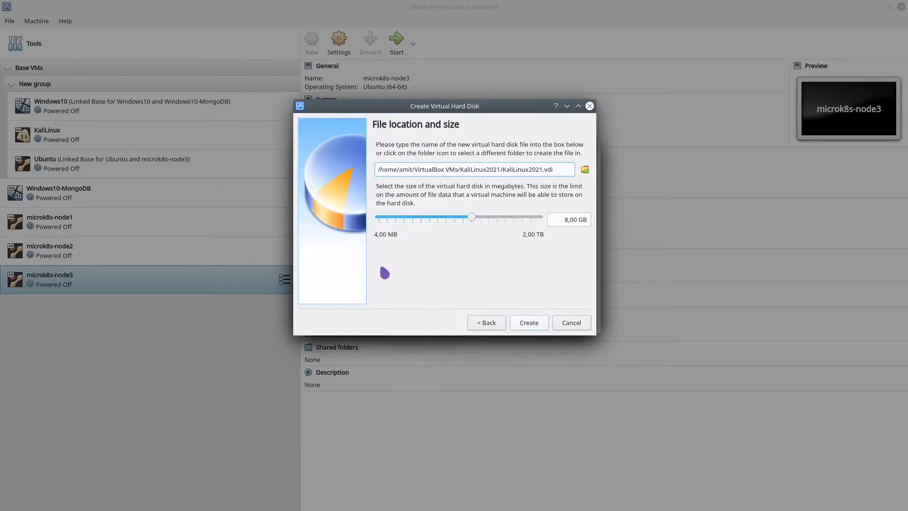
# - Resize the disk from 8,00 GB to 30,00 GB, check the KaliLinux2021.vdi path, and create the machine
pyautogui.moveTo(564, 220); pyautogui.dragTo(569, 219)
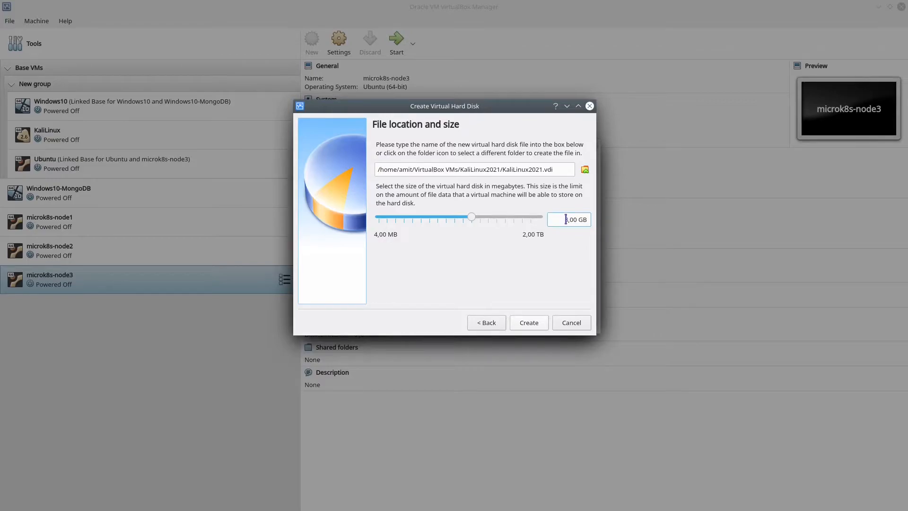
pyautogui.moveTo(566, 219); pyautogui.dragTo(568, 219)
pyautogui.write('30')
pyautogui.moveTo(565, 169); pyautogui.dragTo(377, 169)
pyautogui.keyDown('shift'); pyautogui.click(425, 166); pyautogui.keyUp('shift')
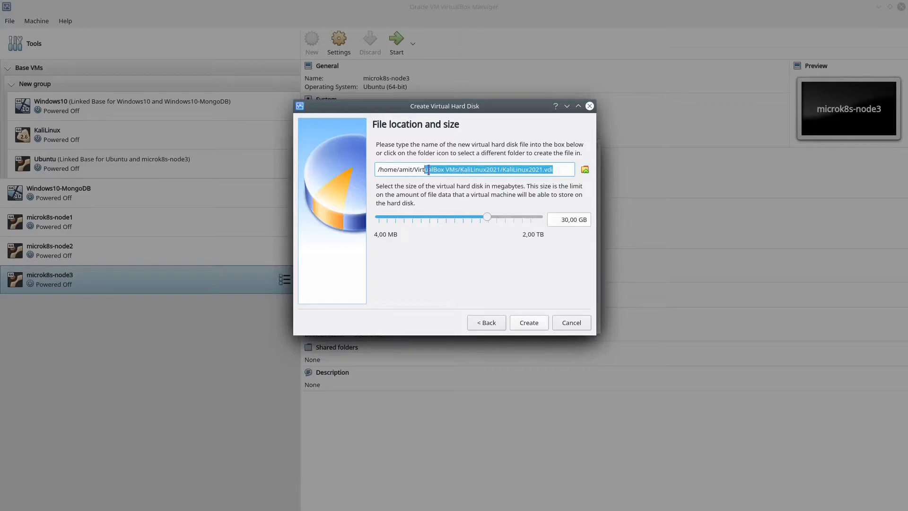
pyautogui.click(566, 170)
pyautogui.moveTo(544, 170); pyautogui.dragTo(503, 171)
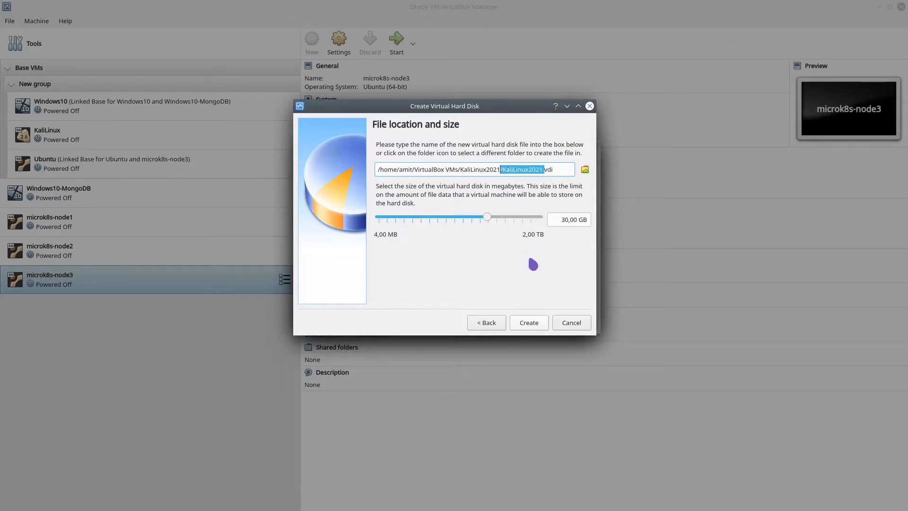
pyautogui.click(563, 169)
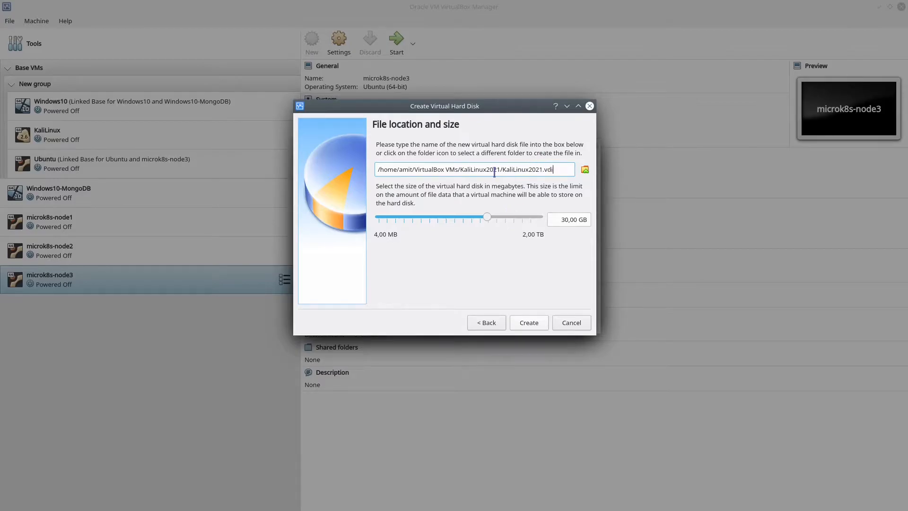
pyautogui.click(526, 326)
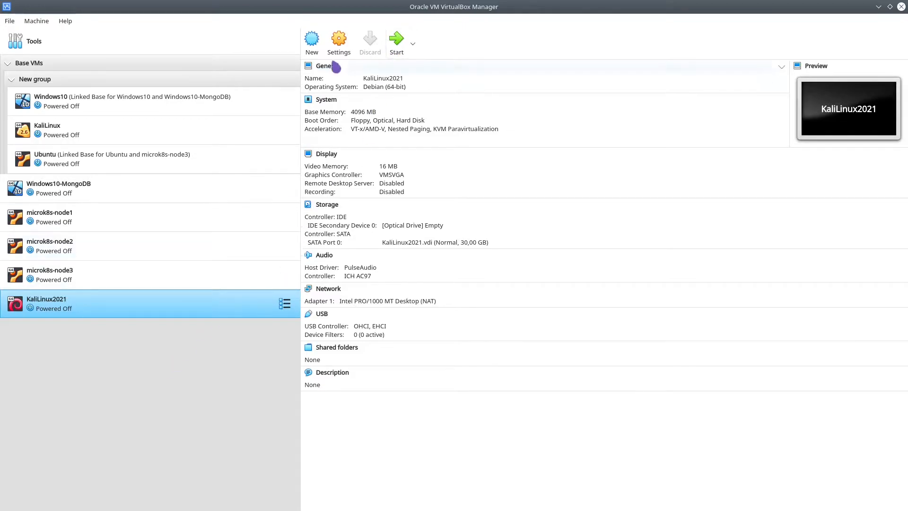
# - In KaliLinux2021's System settings, raise the processor count from 1 to 2
pyautogui.click(340, 48)
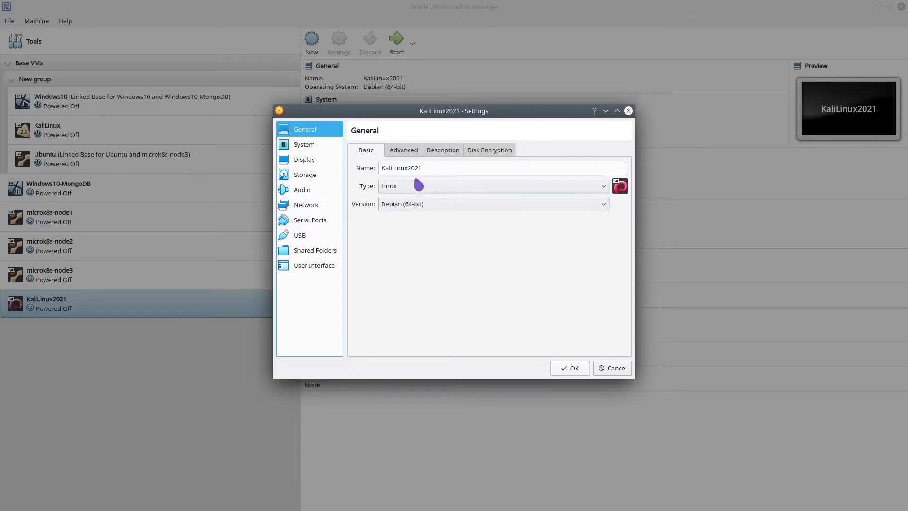
pyautogui.click(318, 148)
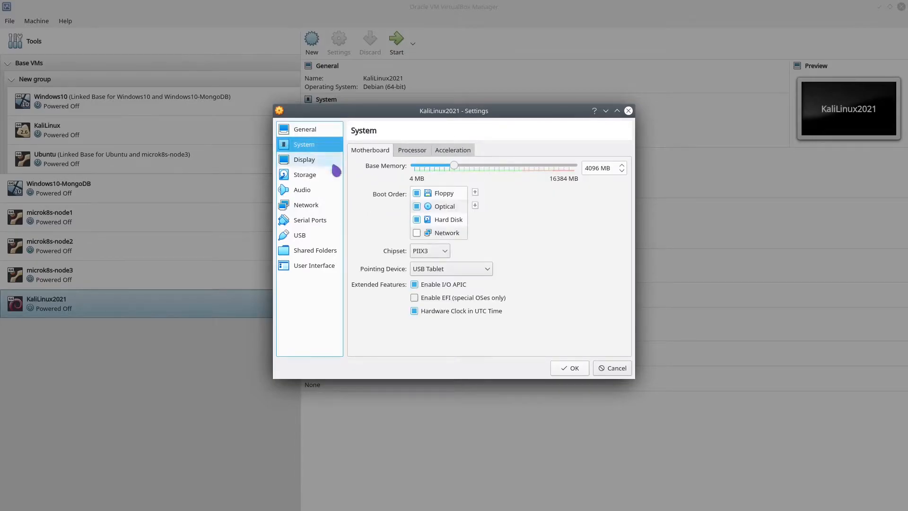
pyautogui.click(416, 151)
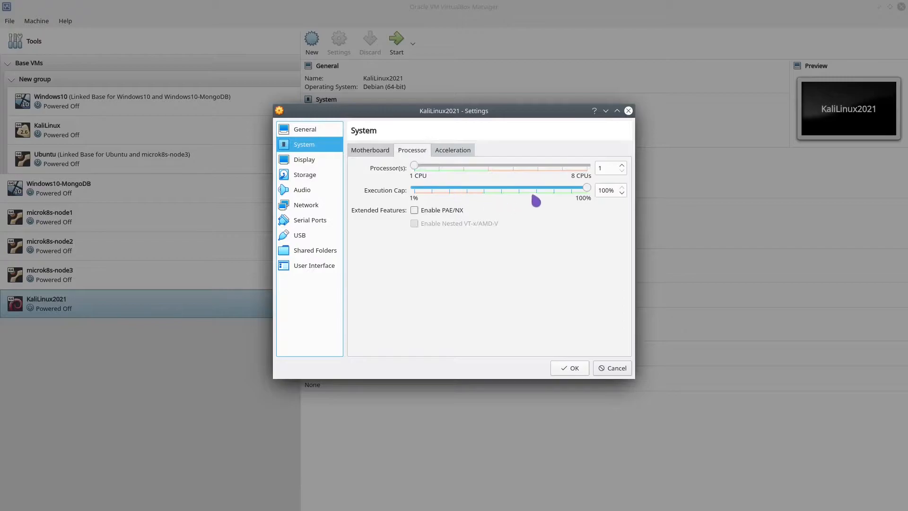
pyautogui.click(613, 167)
pyautogui.doubleClick(613, 167)
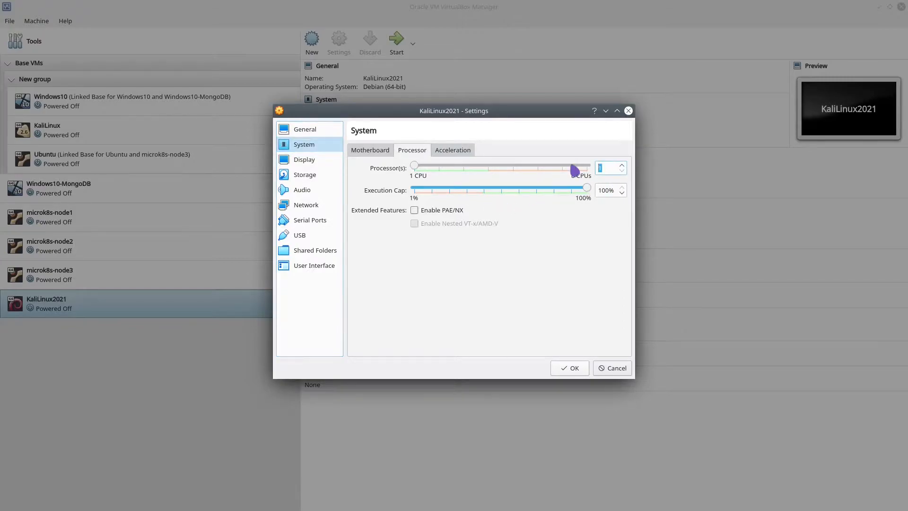
pyautogui.write('2')
# - Look through the Display and Audio settings, ending on the Storage page
pyautogui.click(324, 167)
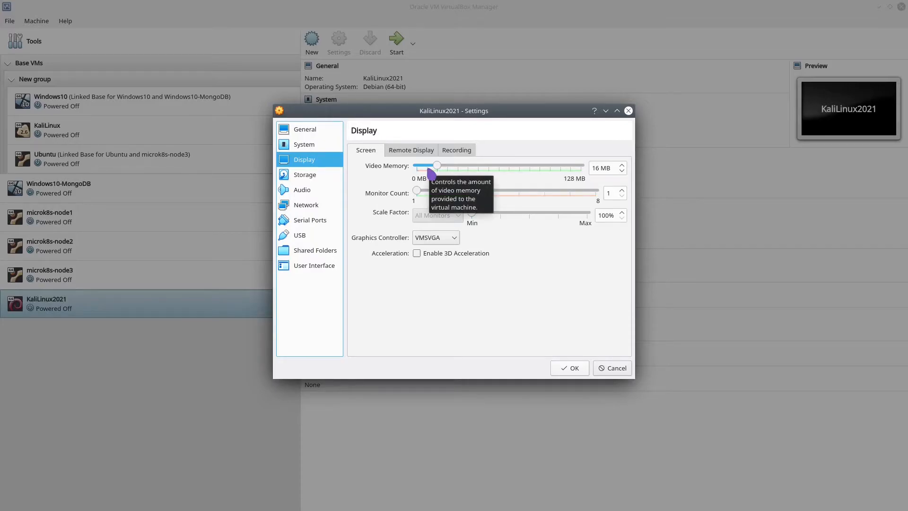
pyautogui.click(305, 189)
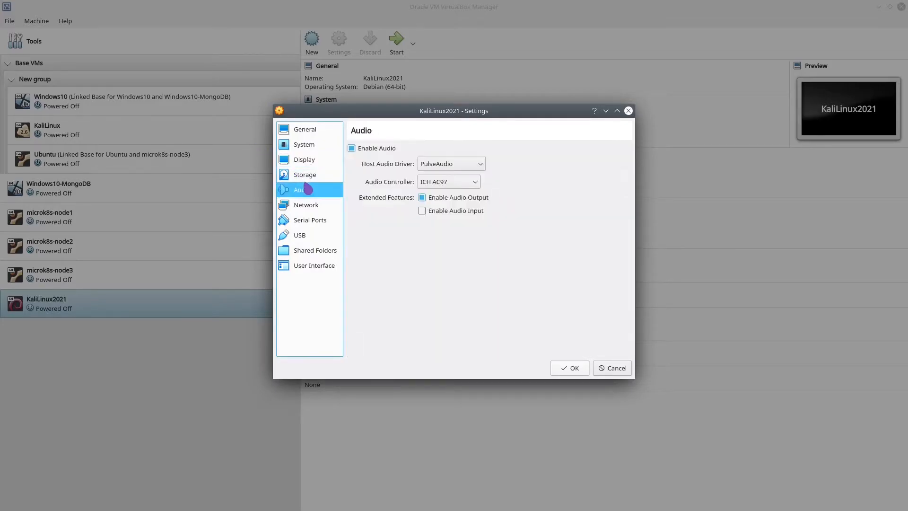
pyautogui.click(320, 178)
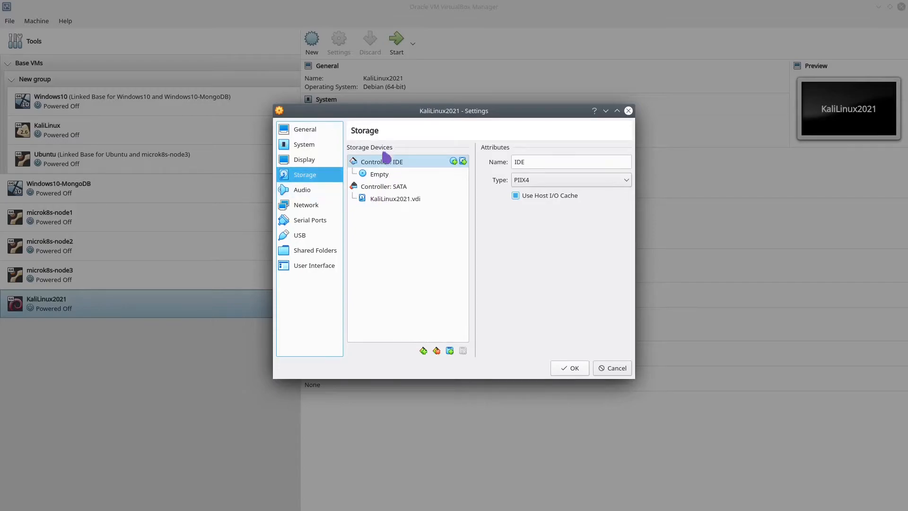
# - Attach kali-linux-2021.2-installer-amd64.iso to the empty IDE optical drive and save the settings
pyautogui.click(395, 178)
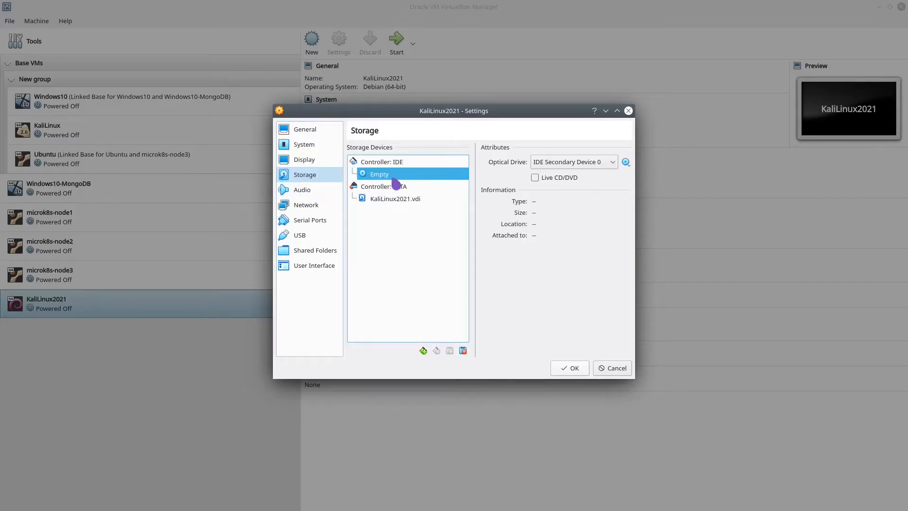
pyautogui.moveTo(393, 178); pyautogui.dragTo(629, 166)
pyautogui.click(628, 164)
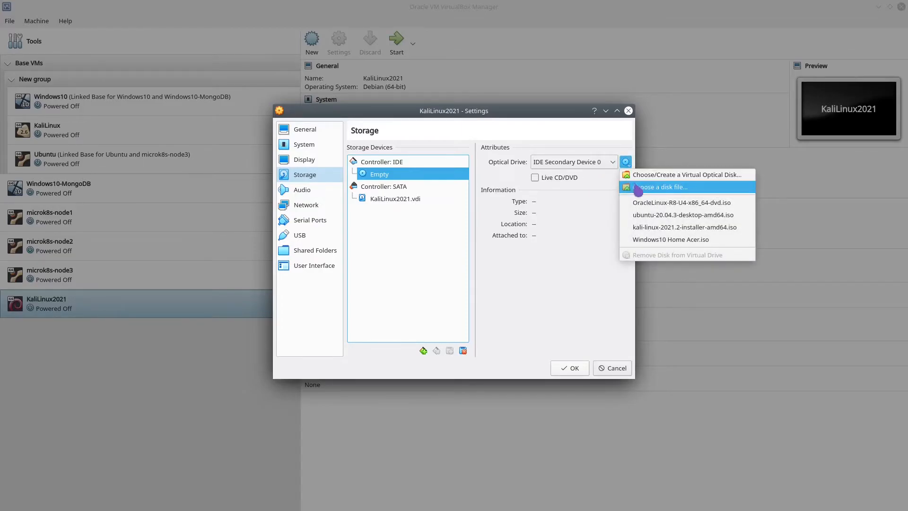
pyautogui.click(638, 189)
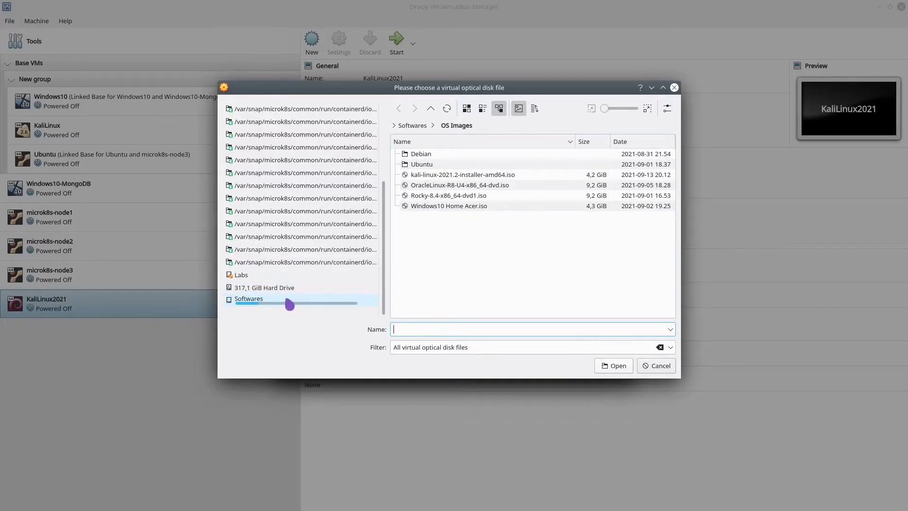
pyautogui.doubleClick(433, 176)
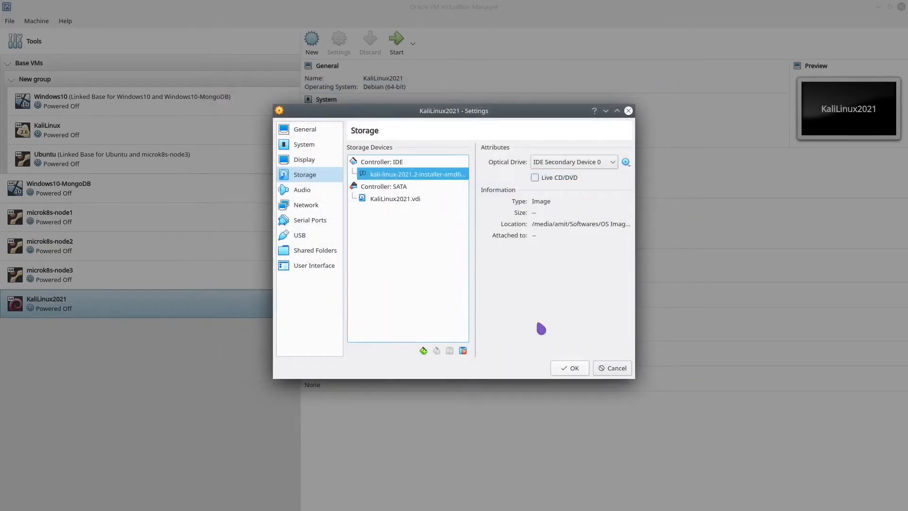
pyautogui.click(570, 368)
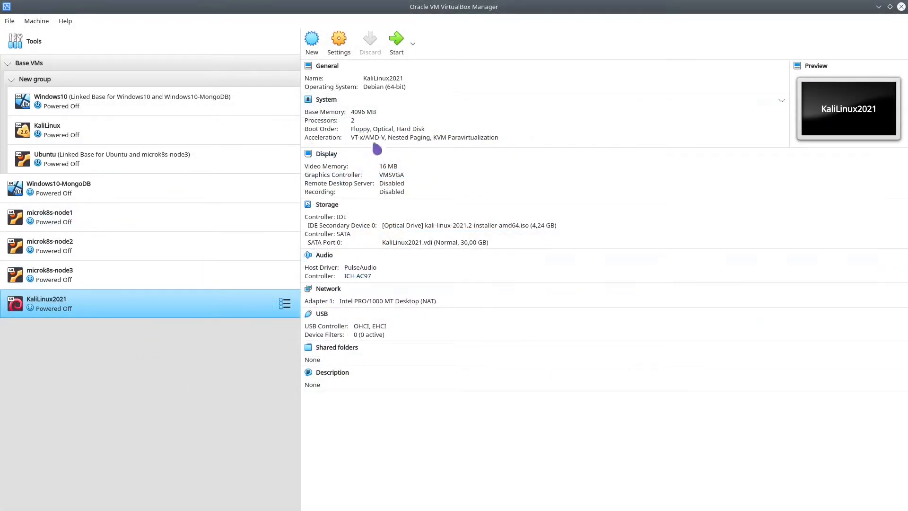
# - Start KaliLinux2021, boot Graphical install, and dismiss the mouse and keyboard notices
pyautogui.click(400, 46)
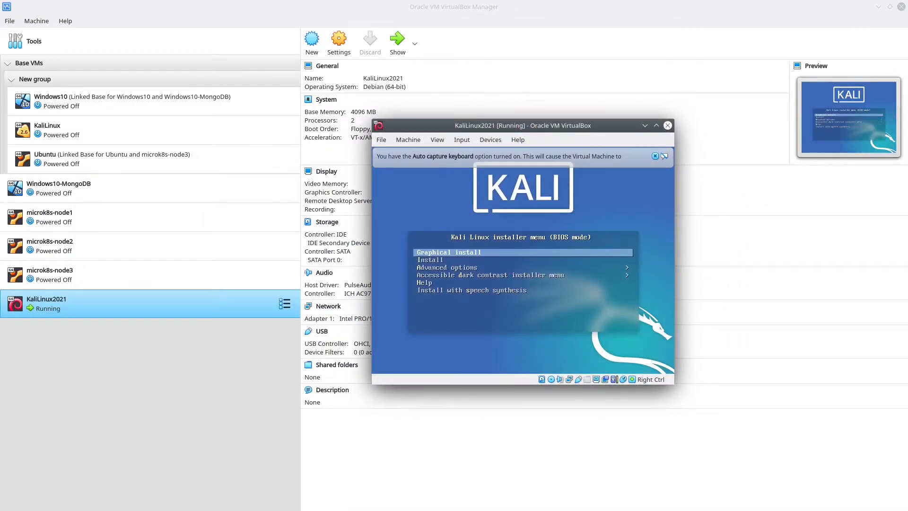
pyautogui.press('Down')
pyautogui.press('Up')
pyautogui.press('Down')
pyautogui.press('Down')
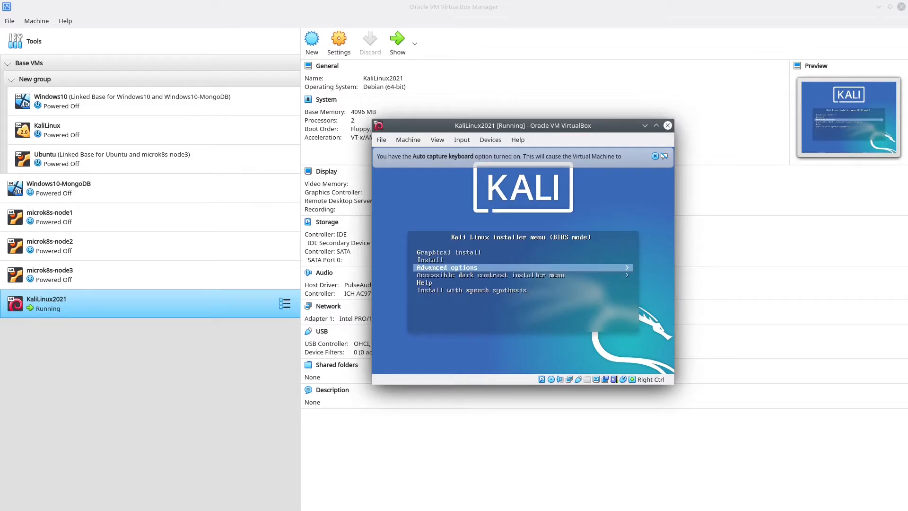
pyautogui.press('Up')
pyautogui.press('Up')
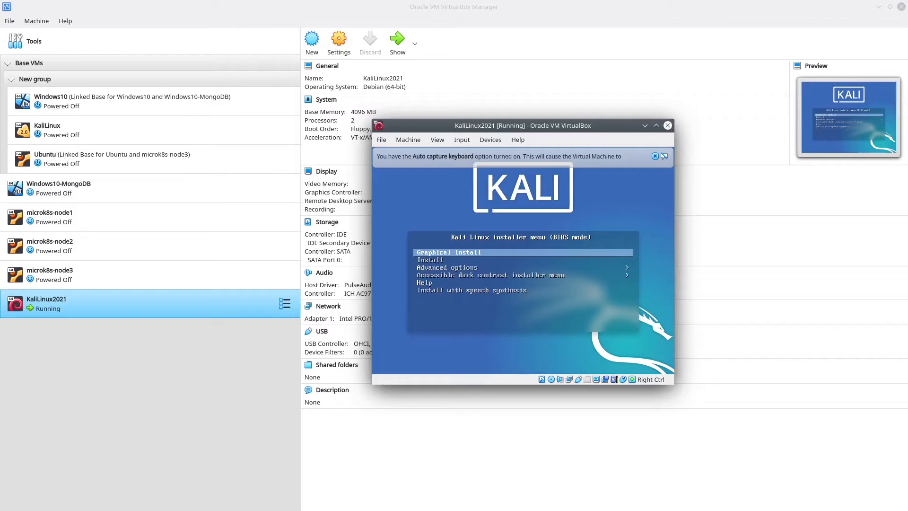
pyautogui.press('Return')
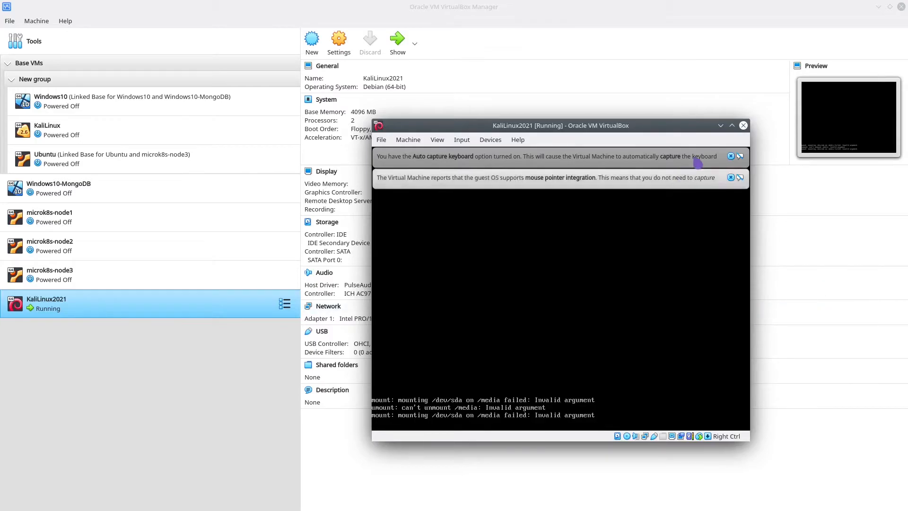
pyautogui.click(731, 177)
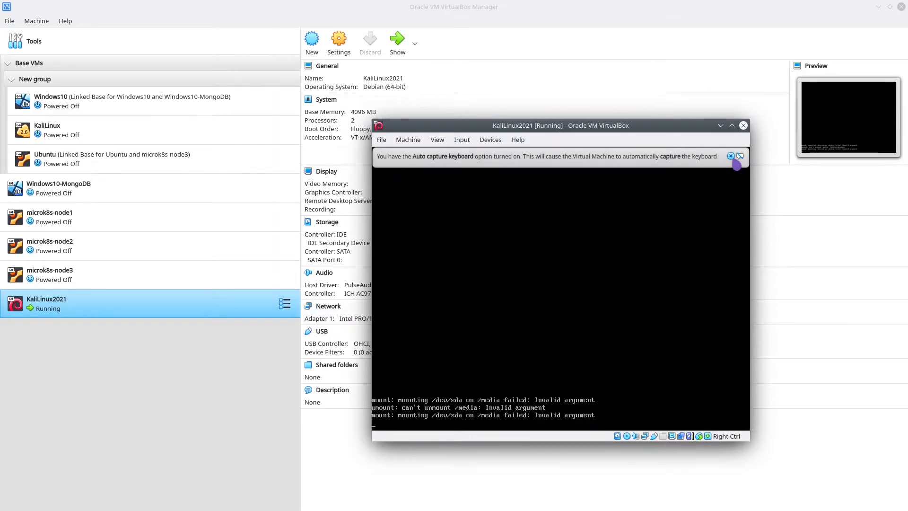
pyautogui.click(731, 156)
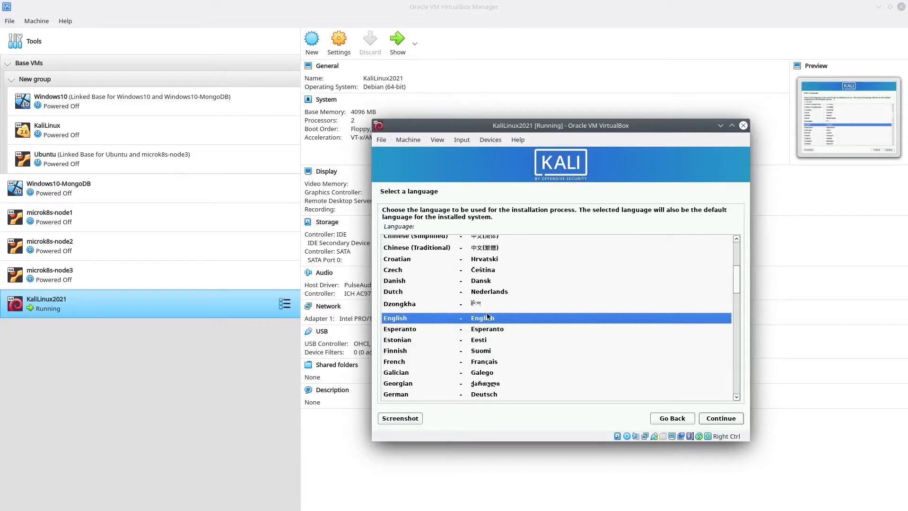
# - Choose English as the installer language and 'other' for the location
pyautogui.click(467, 317)
pyautogui.click(725, 419)
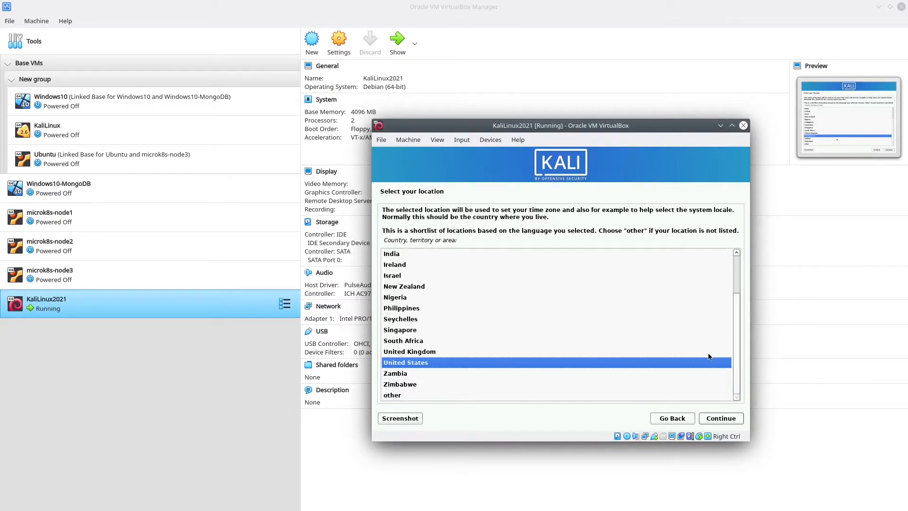
pyautogui.click(400, 396)
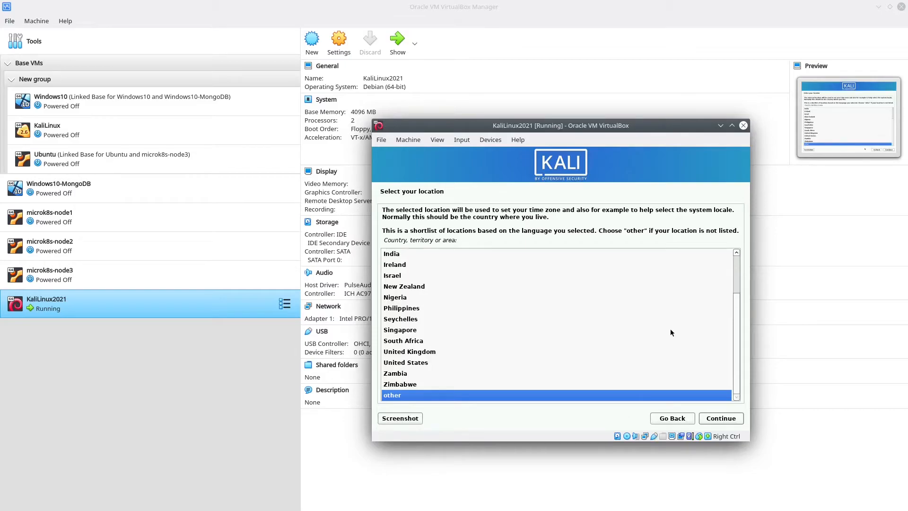
pyautogui.click(726, 422)
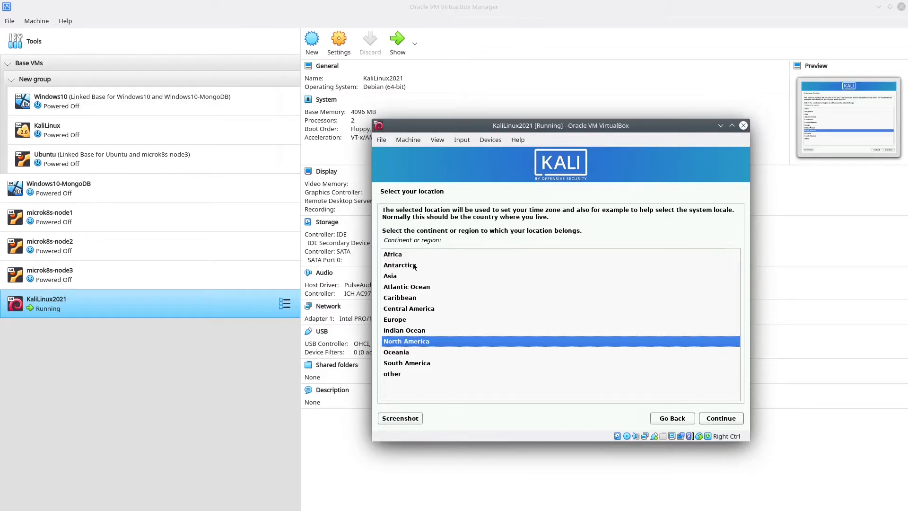
# - Select Europe as the region and Sweden as the country
pyautogui.click(428, 288)
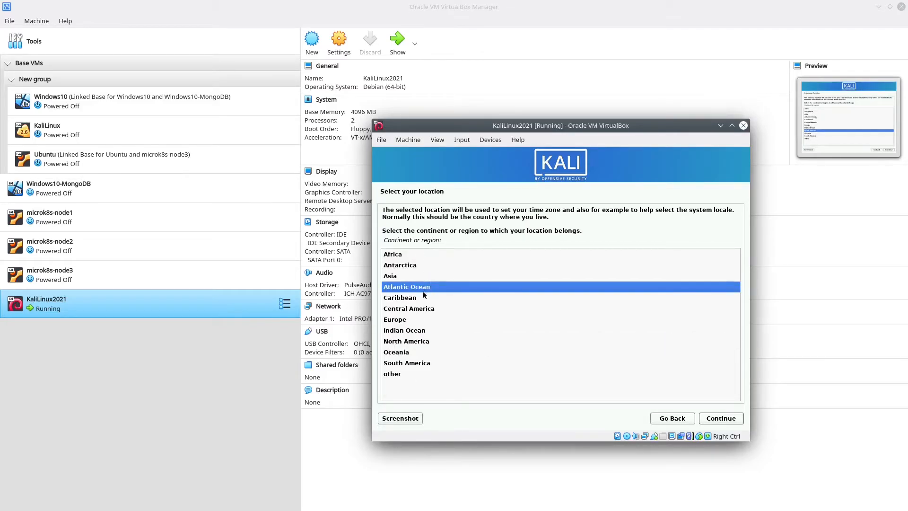
pyautogui.click(406, 321)
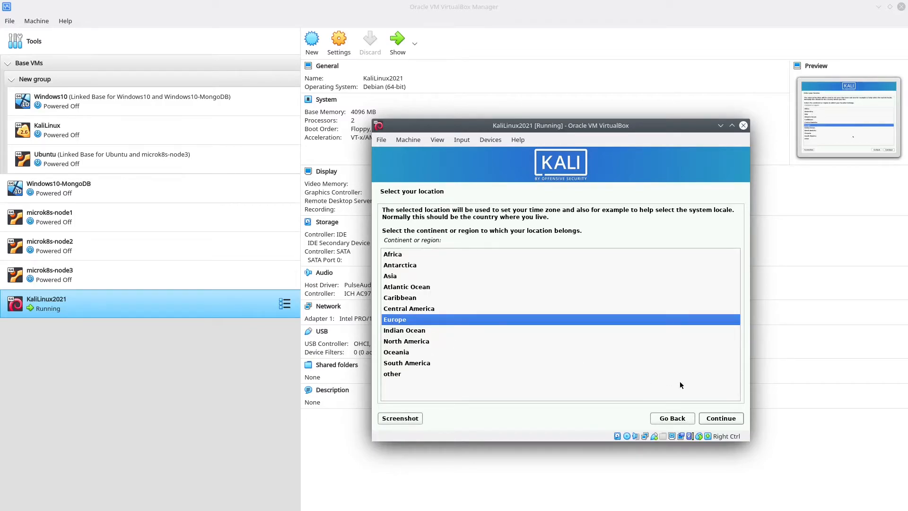
pyautogui.click(719, 420)
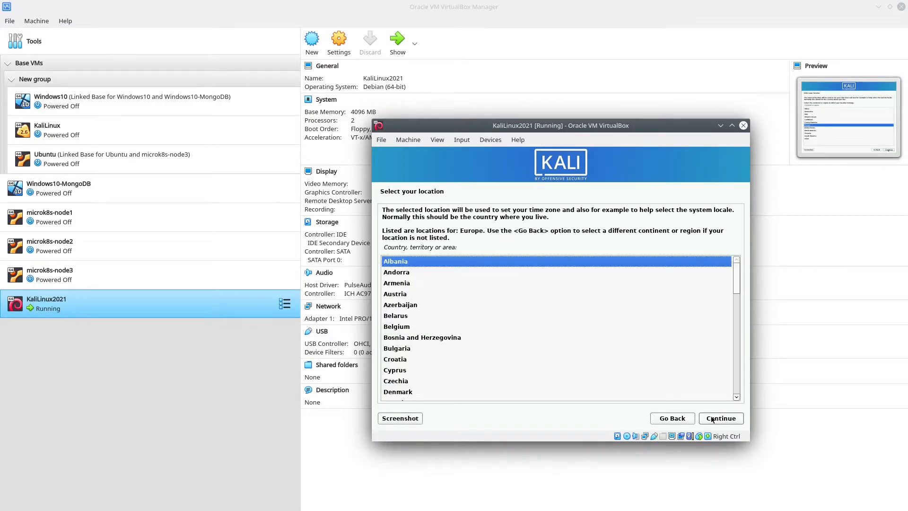
pyautogui.moveTo(737, 274); pyautogui.dragTo(719, 401)
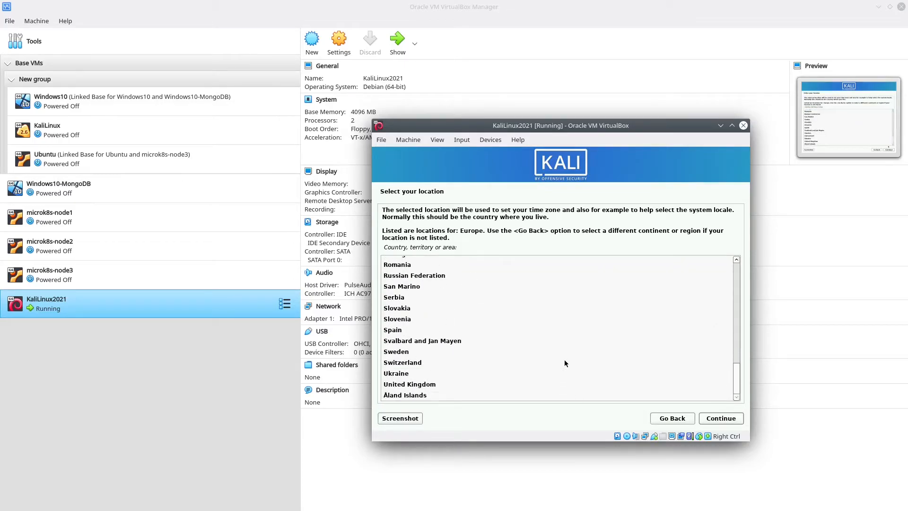
pyautogui.click(394, 352)
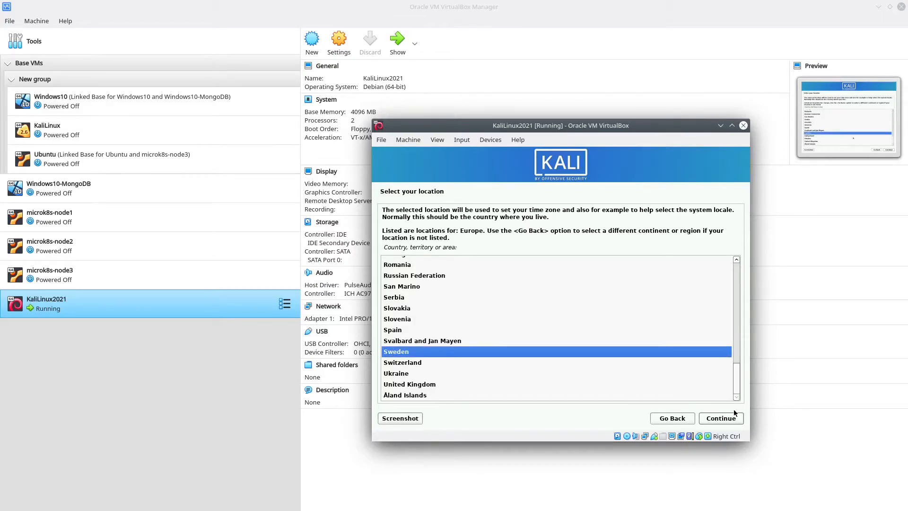
pyautogui.click(718, 419)
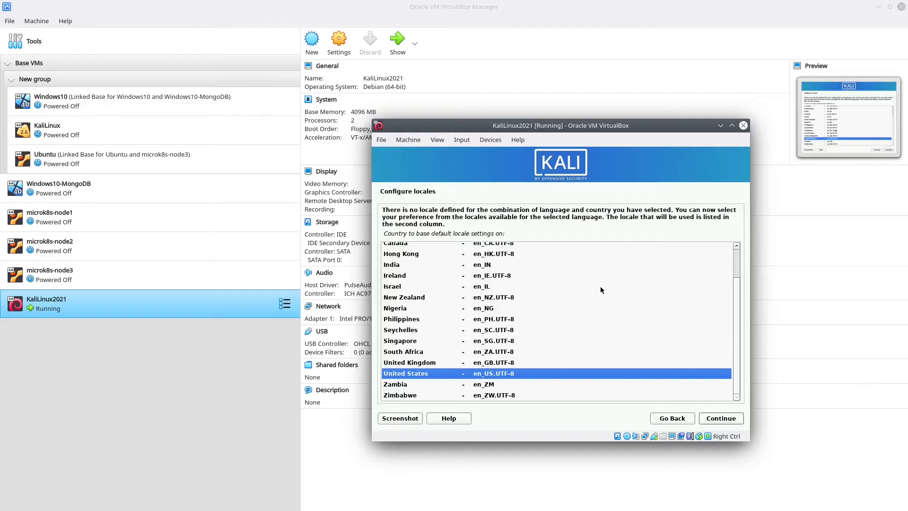
# - Keep the United States locale and choose the Swedish keyboard layout
pyautogui.click(717, 420)
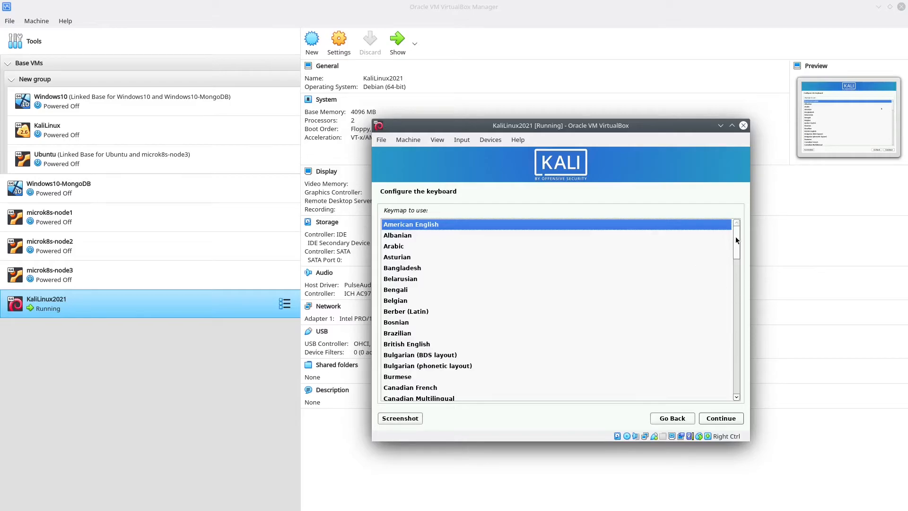
pyautogui.moveTo(736, 235); pyautogui.dragTo(732, 377)
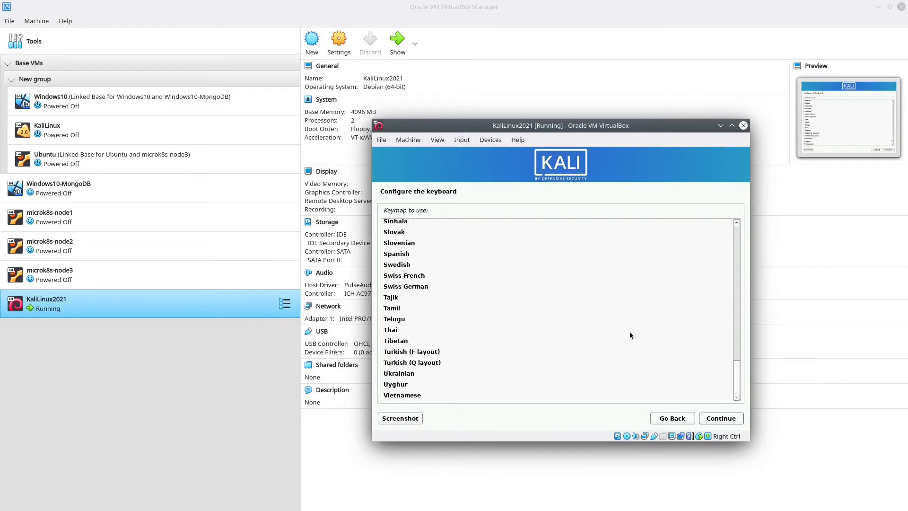
pyautogui.click(404, 268)
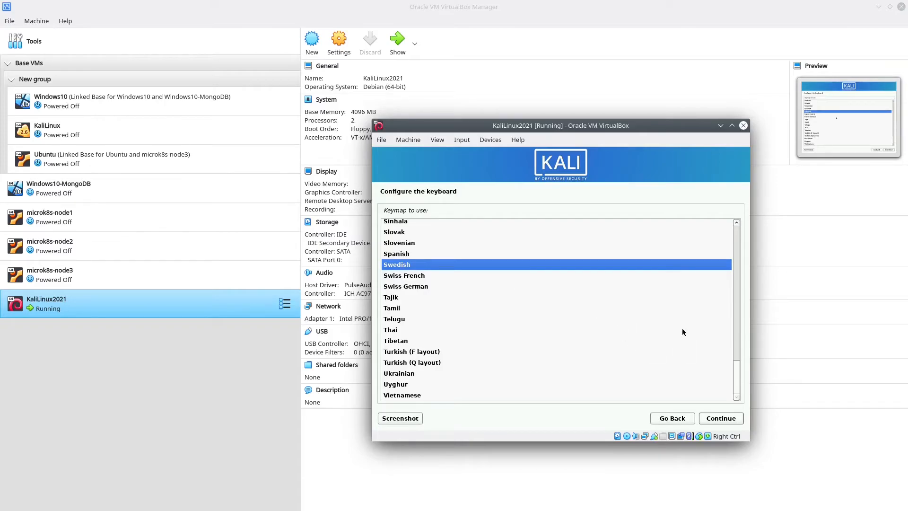
pyautogui.scroll(1, 738, 382)
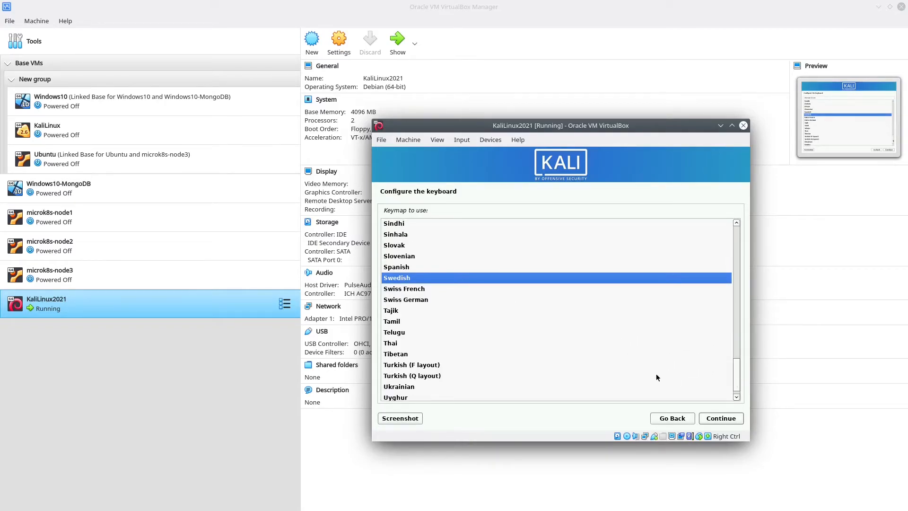
pyautogui.click(727, 420)
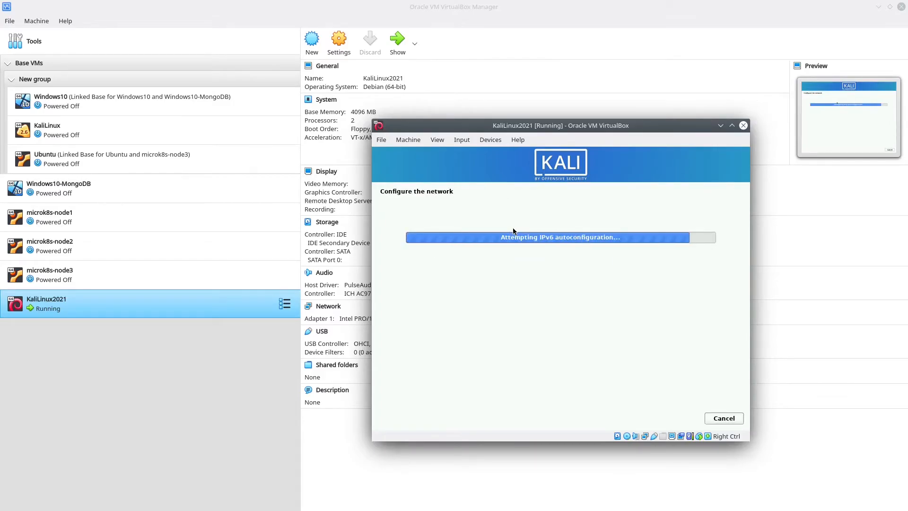
# - Keep 'kali' as the hostname
pyautogui.click(411, 259)
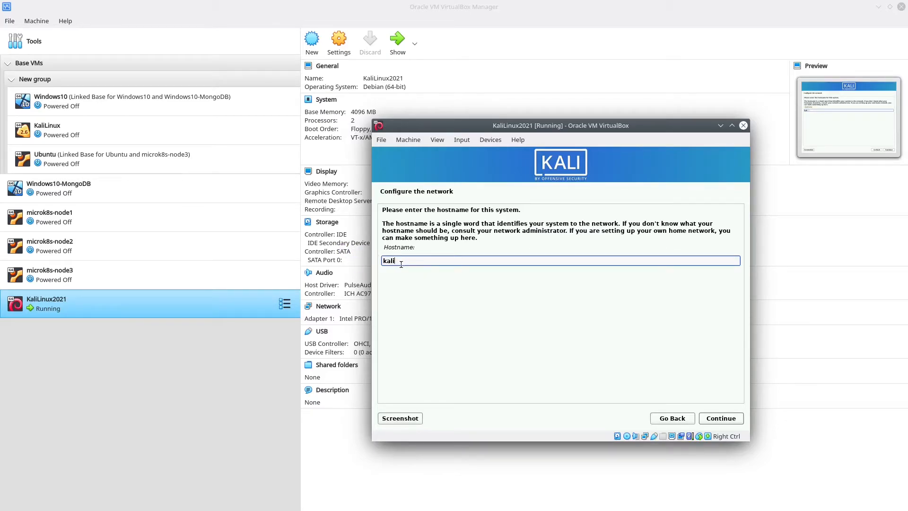
pyautogui.moveTo(400, 264); pyautogui.dragTo(380, 260)
pyautogui.click(731, 421)
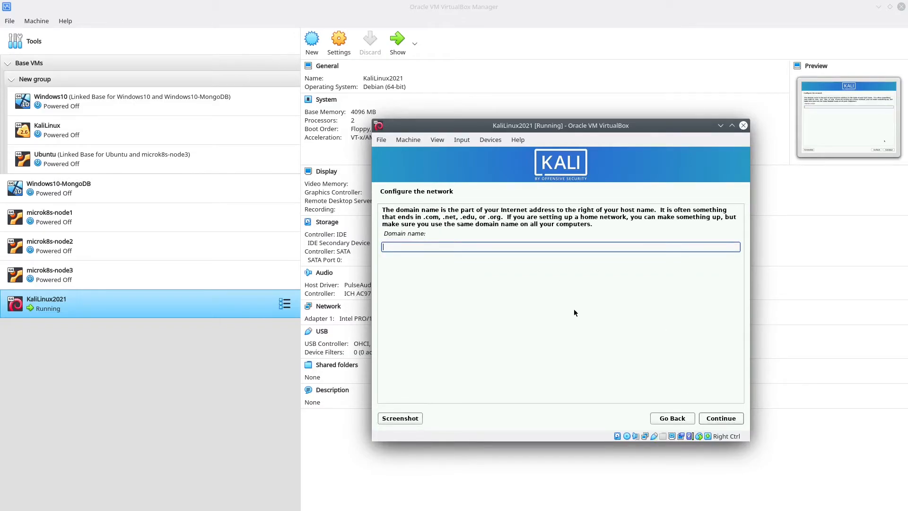
# - Leave the domain name blank and move past network setup
pyautogui.click(434, 231)
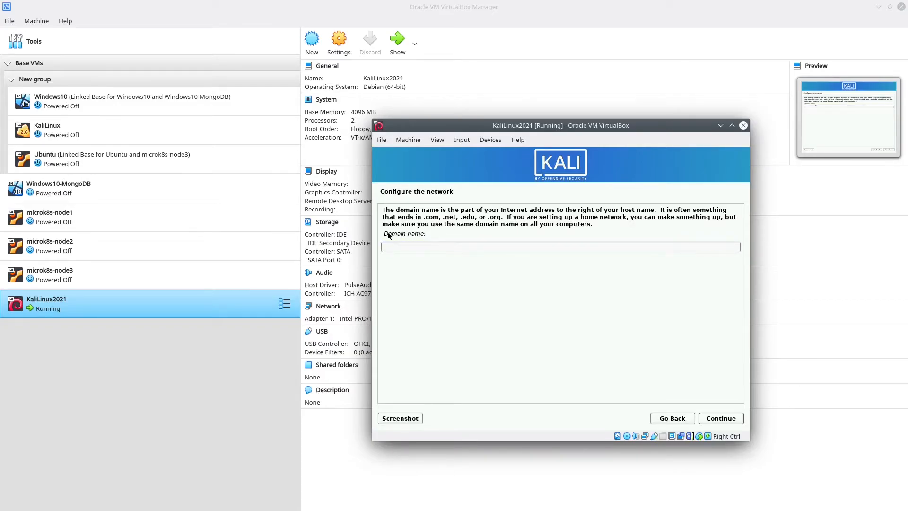
pyautogui.click(424, 246)
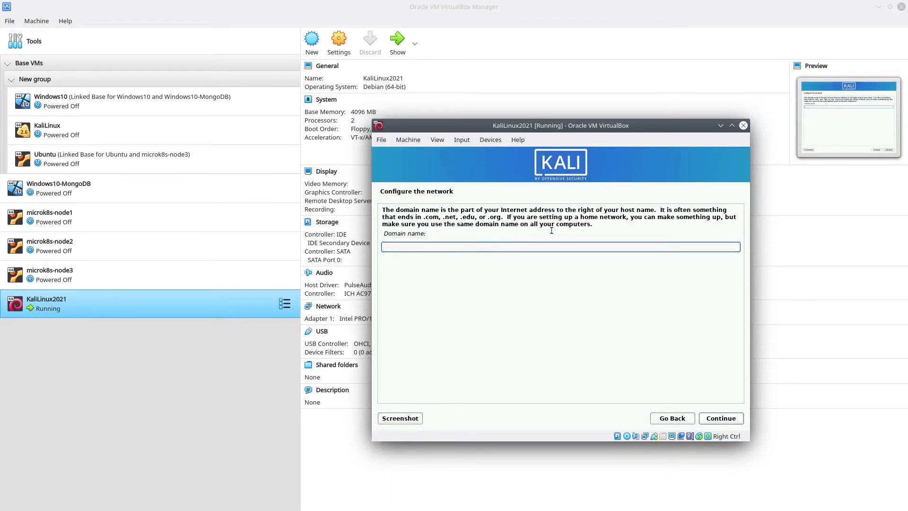
pyautogui.click(718, 419)
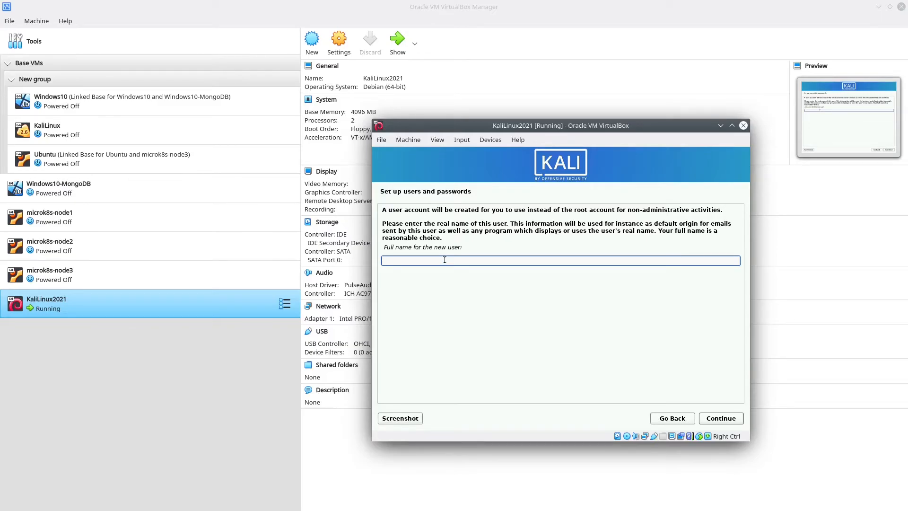
# - Enter the new user's full name and accept the suggested username
pyautogui.write('techybear')
pyautogui.click(718, 421)
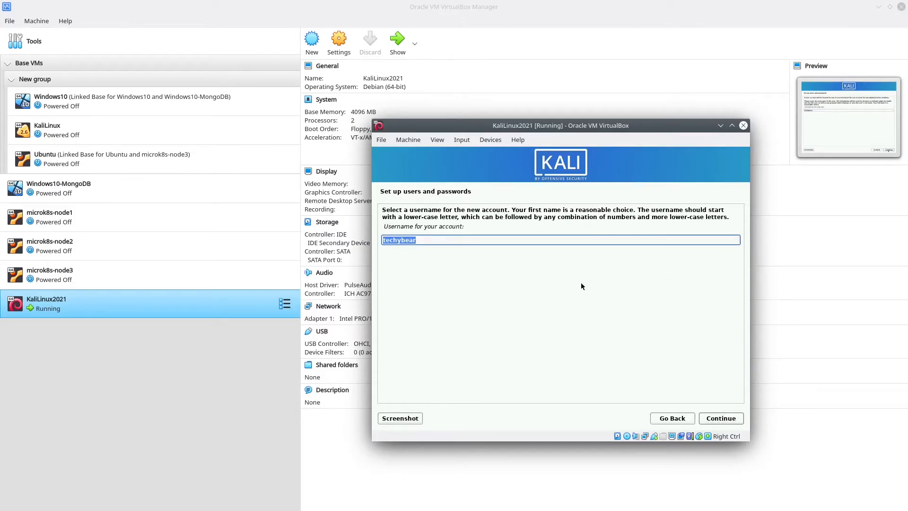
pyautogui.click(457, 241)
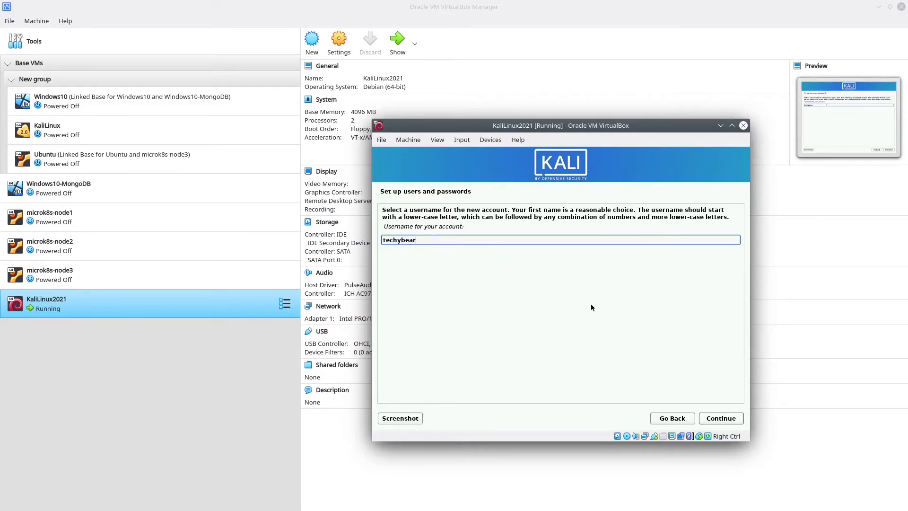
pyautogui.click(720, 419)
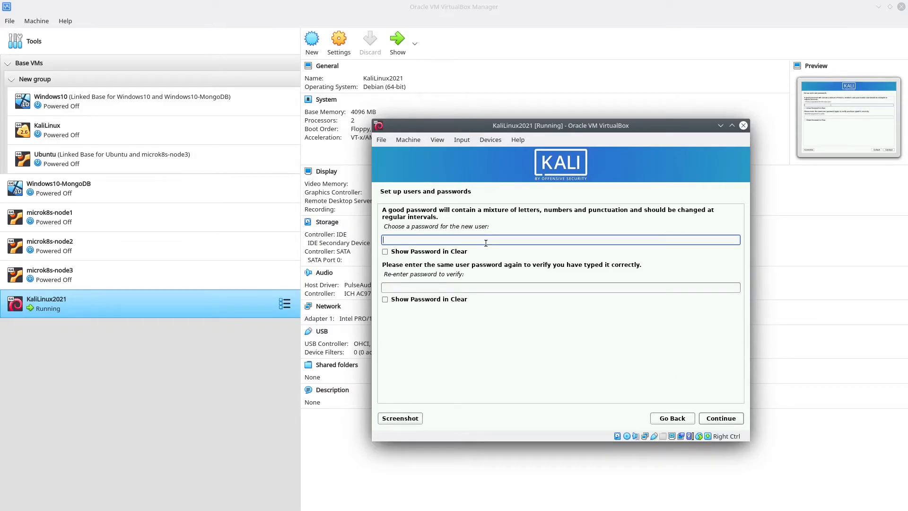
# - Enter the account password twice and confirm it
pyautogui.write('123456')
pyautogui.press('Tab')
pyautogui.write('123456')
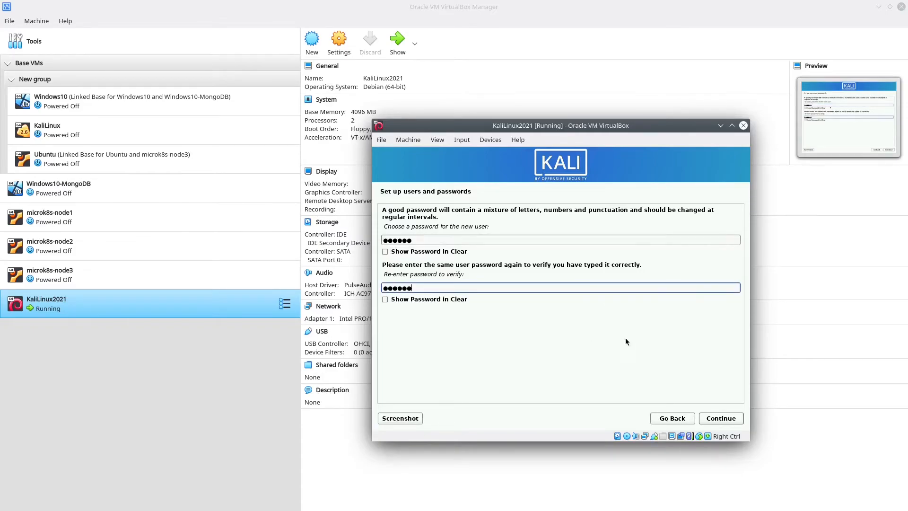
pyautogui.click(726, 421)
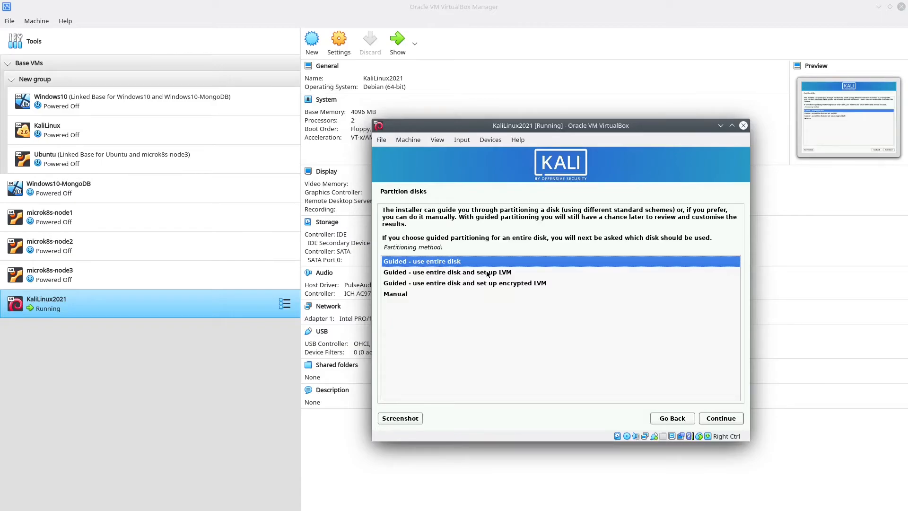
# - Guided-partition the whole virtual disk with separate /home, /var and /tmp partitions, then finish partitioning
pyautogui.click(725, 420)
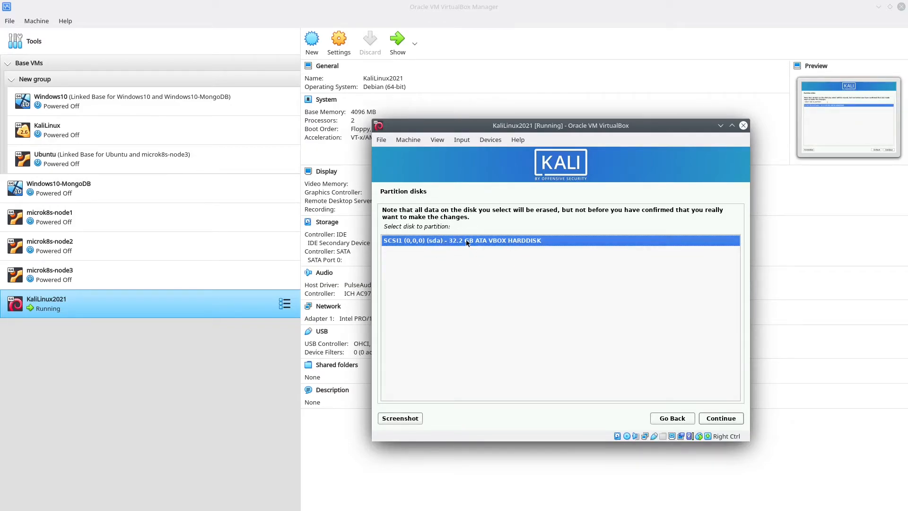
pyautogui.click(721, 420)
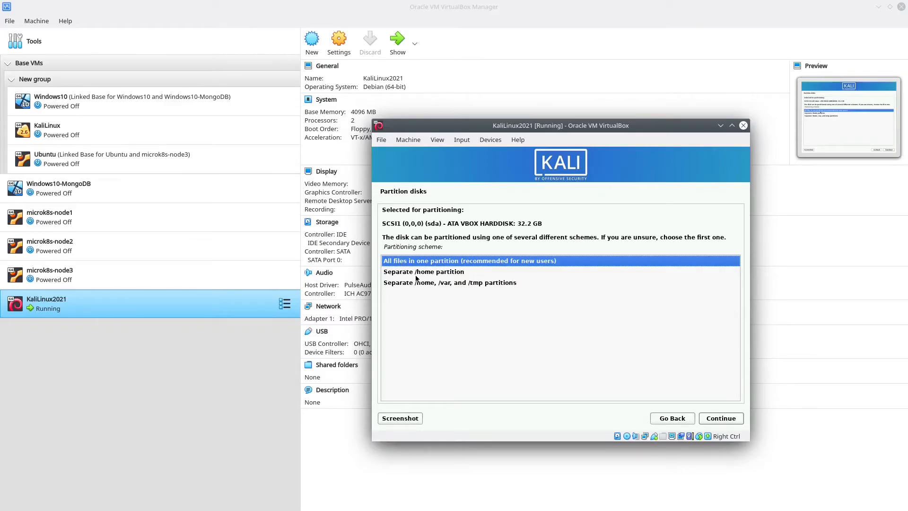
pyautogui.click(417, 274)
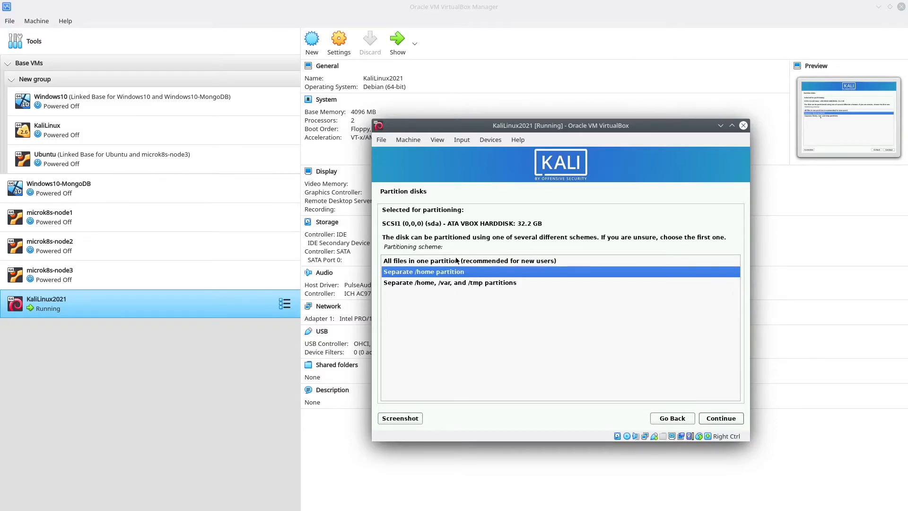
pyautogui.click(447, 282)
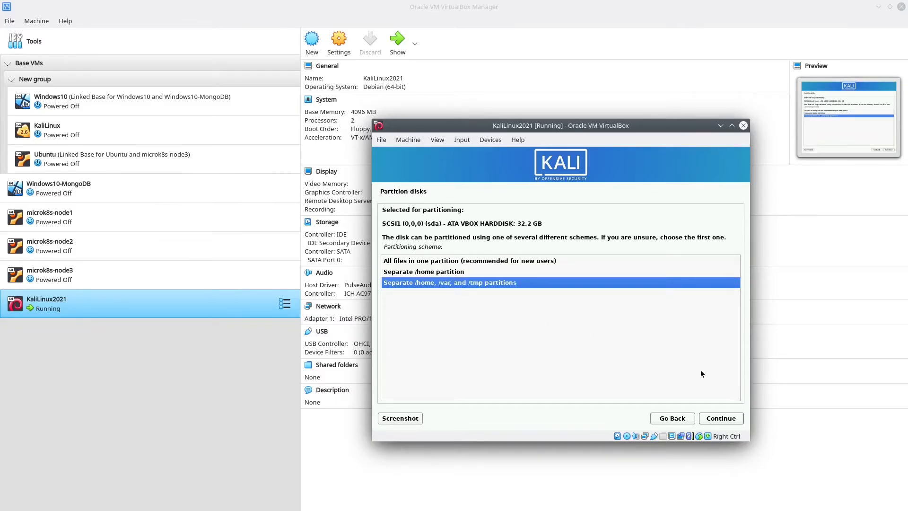
pyautogui.click(729, 421)
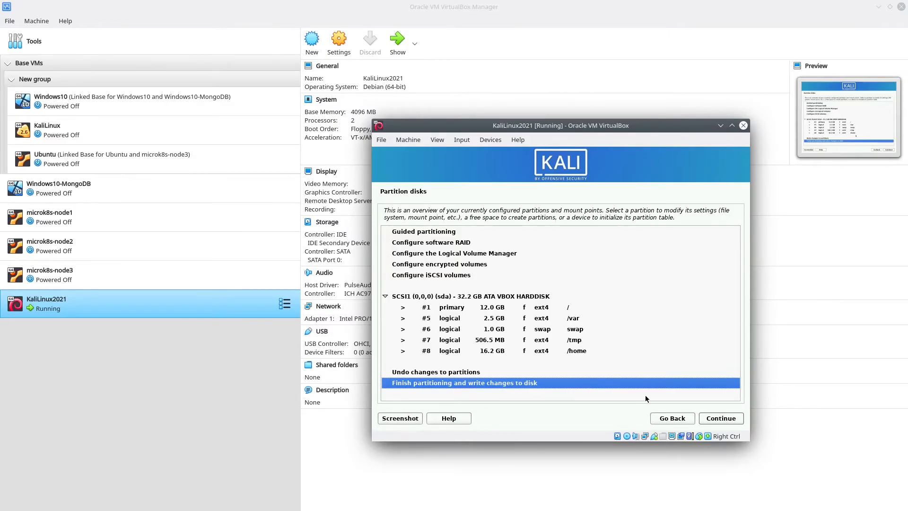
pyautogui.click(717, 420)
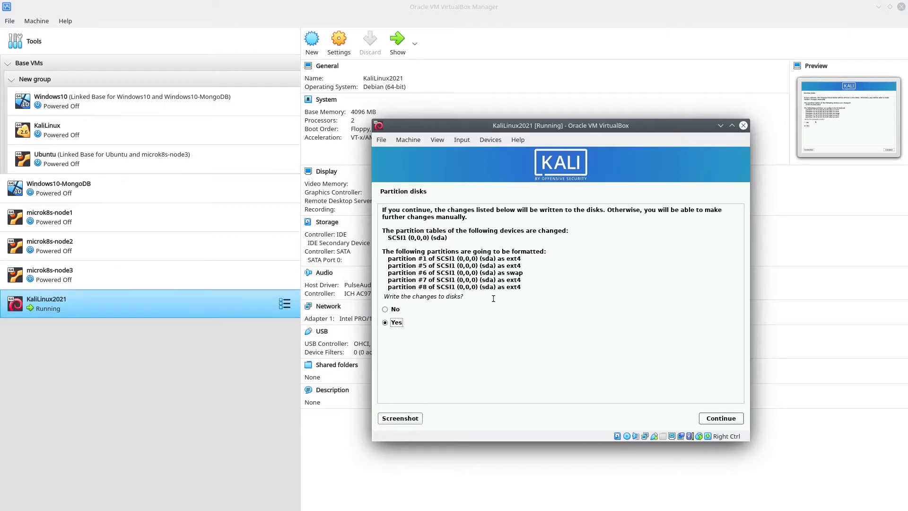
# - Confirm writing the partition changes to disk and wait for Software selection
pyautogui.click(717, 422)
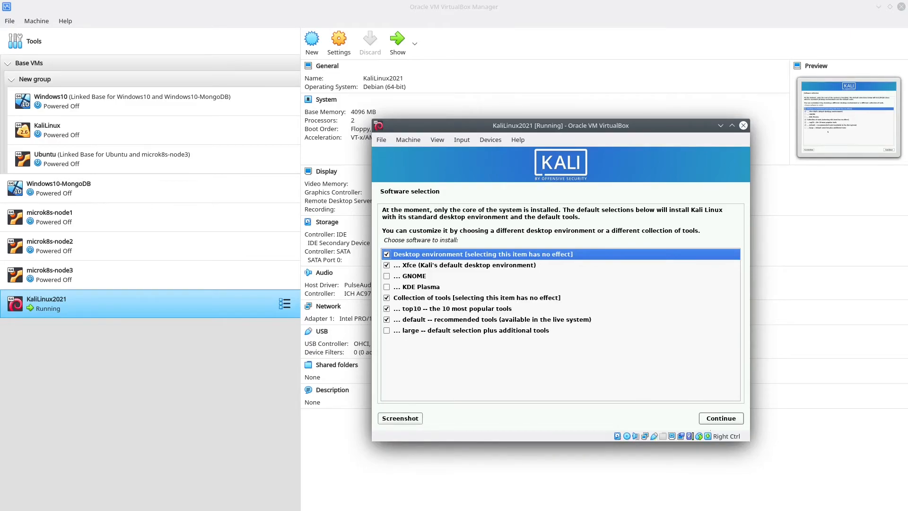
# - Install the default Xfce desktop, top10 and default tool collections, and centre the VM window
pyautogui.click(721, 422)
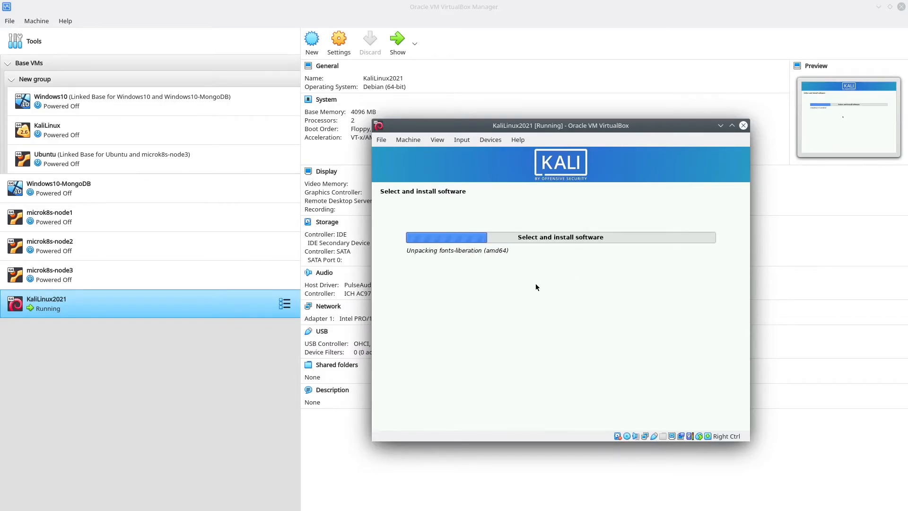
pyautogui.moveTo(592, 126); pyautogui.dragTo(519, 101)
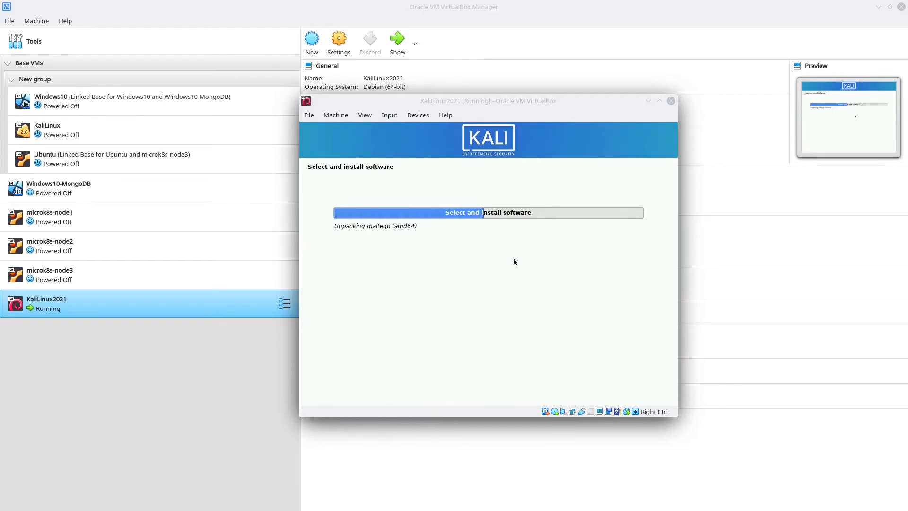
pyautogui.click(532, 228)
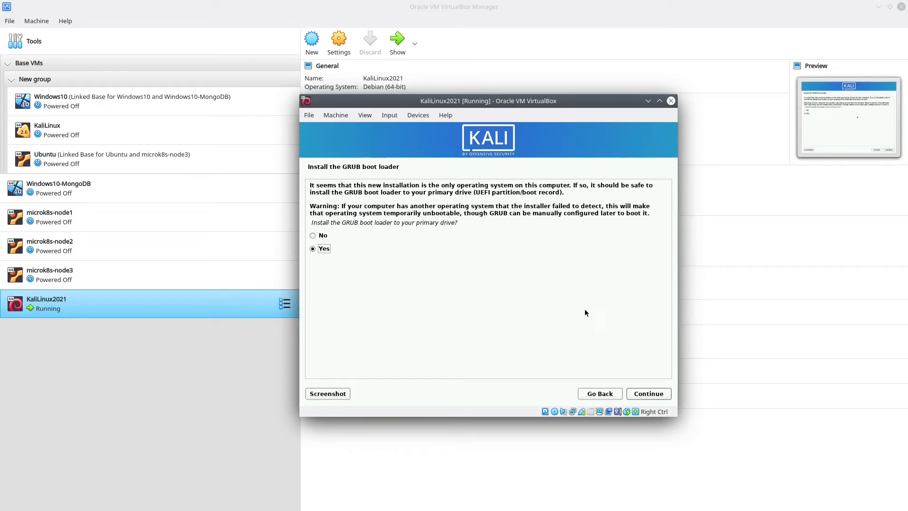
# - Install the GRUB boot loader onto /dev/sda to finish the installation
pyautogui.click(653, 395)
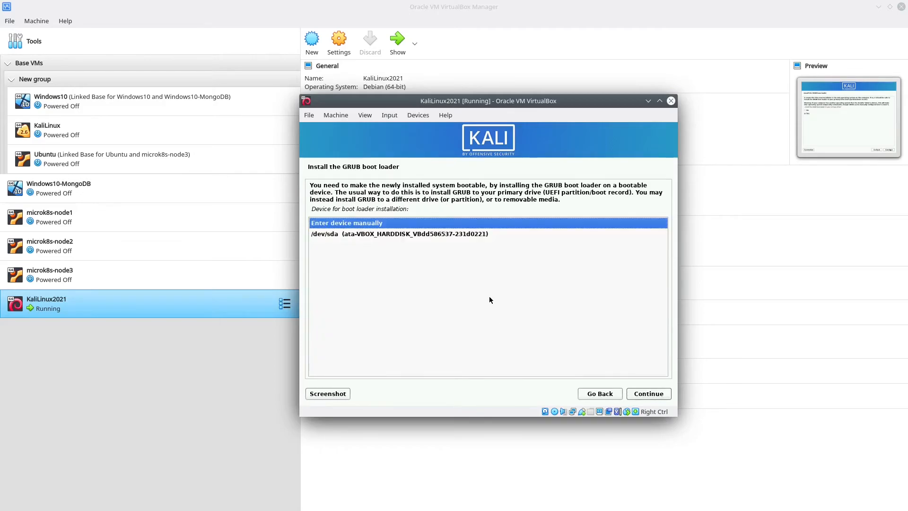
pyautogui.click(407, 234)
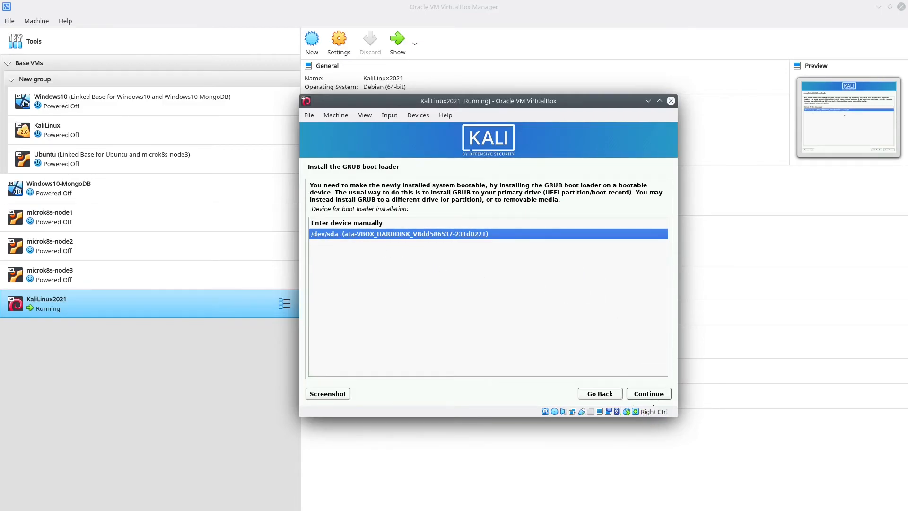
pyautogui.click(660, 393)
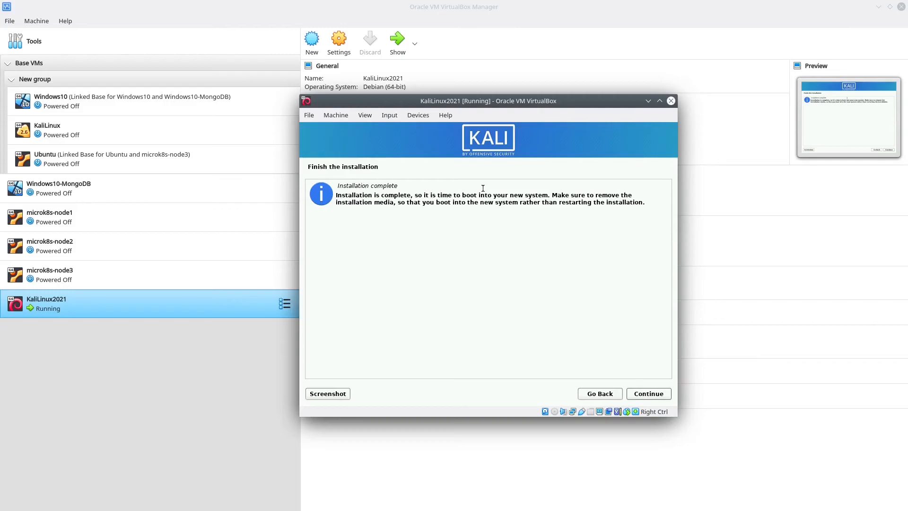
# - Reboot into the installed Kali system, dismiss the mouse integration notice, and maximize the VM window
pyautogui.click(648, 393)
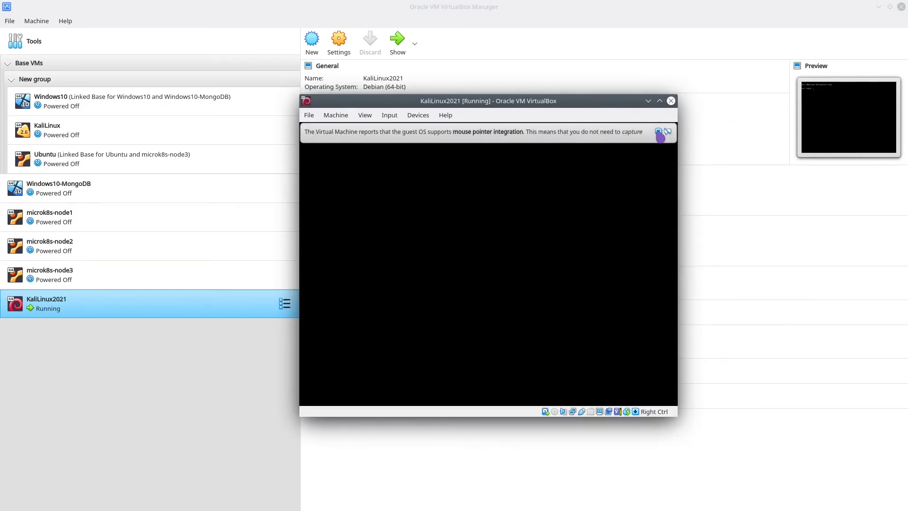
pyautogui.click(659, 131)
pyautogui.doubleClick(615, 101)
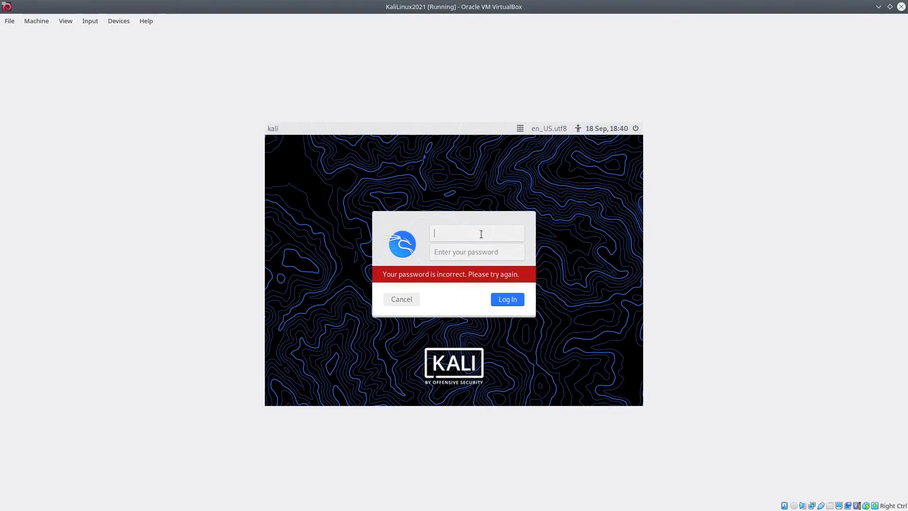
# - Log in to the Xfce desktop with the new user's username and password
pyautogui.write('techybear')
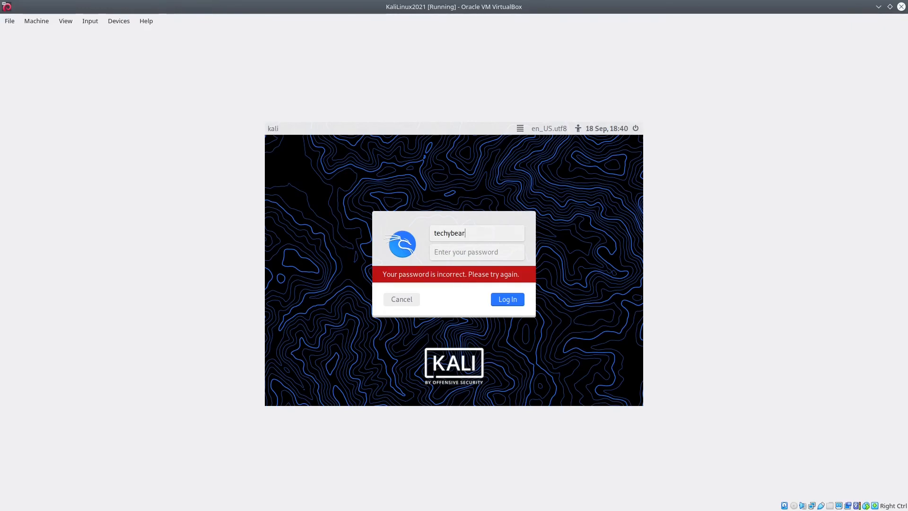
pyautogui.press('Tab')
pyautogui.write('••••••')
pyautogui.press('Return')
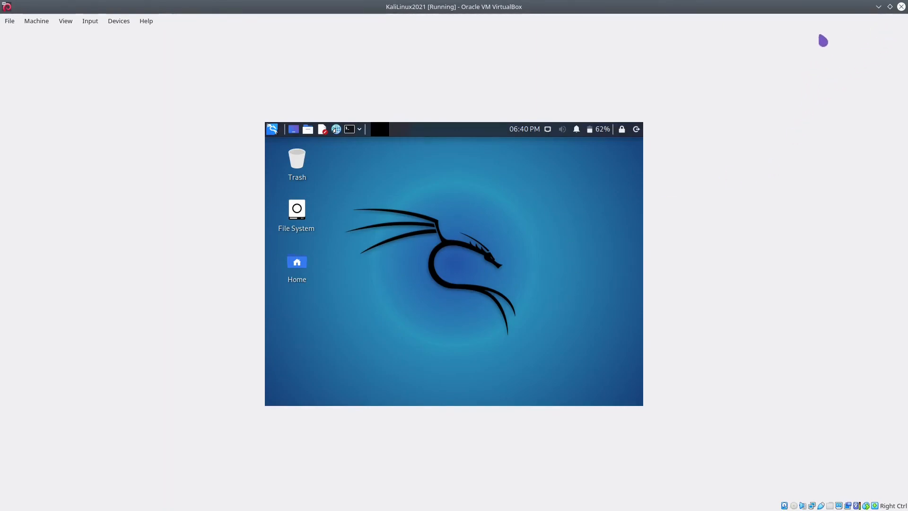
# - Open a maximized terminal on the Kali desktop and run ls -ltr
pyautogui.click(890, 7)
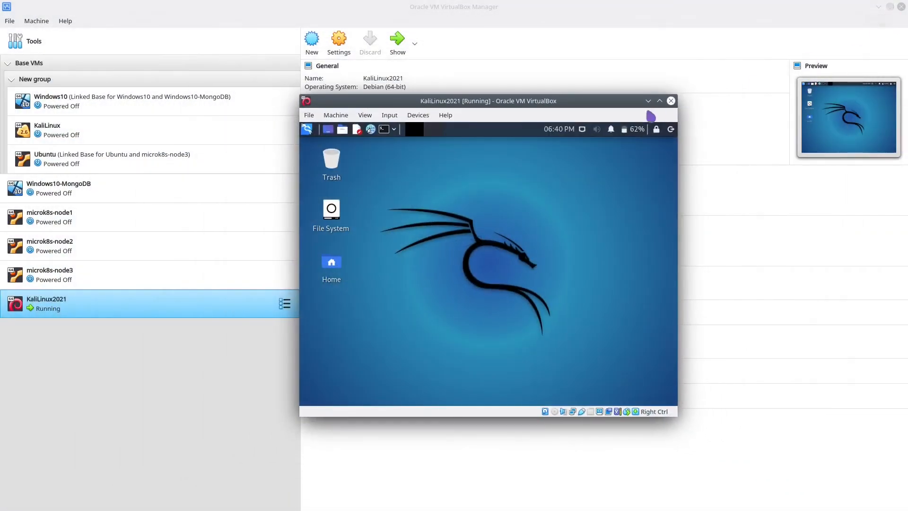
pyautogui.doubleClick(616, 100)
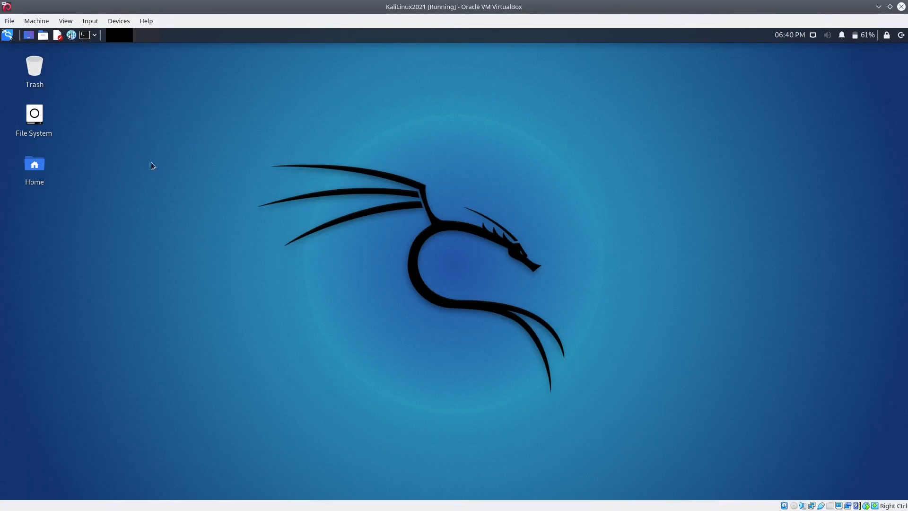
pyautogui.click(84, 35)
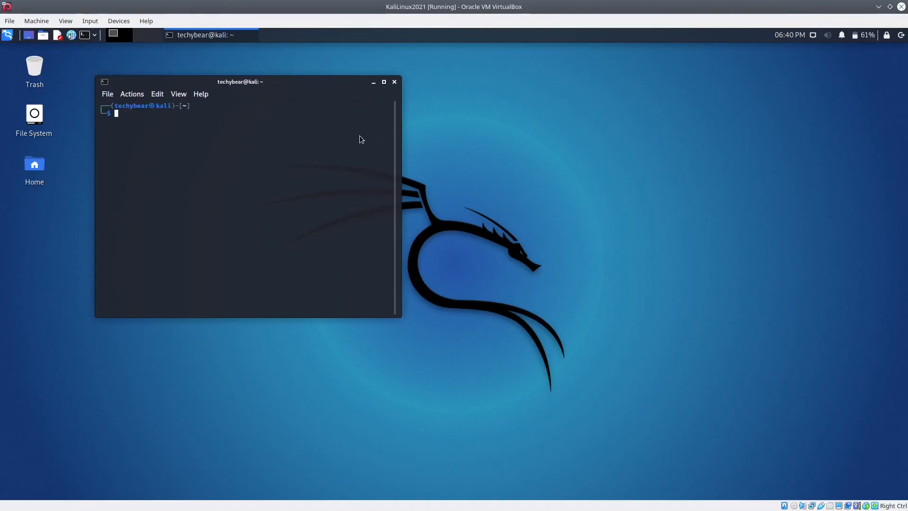
pyautogui.moveTo(288, 86); pyautogui.dragTo(439, 167)
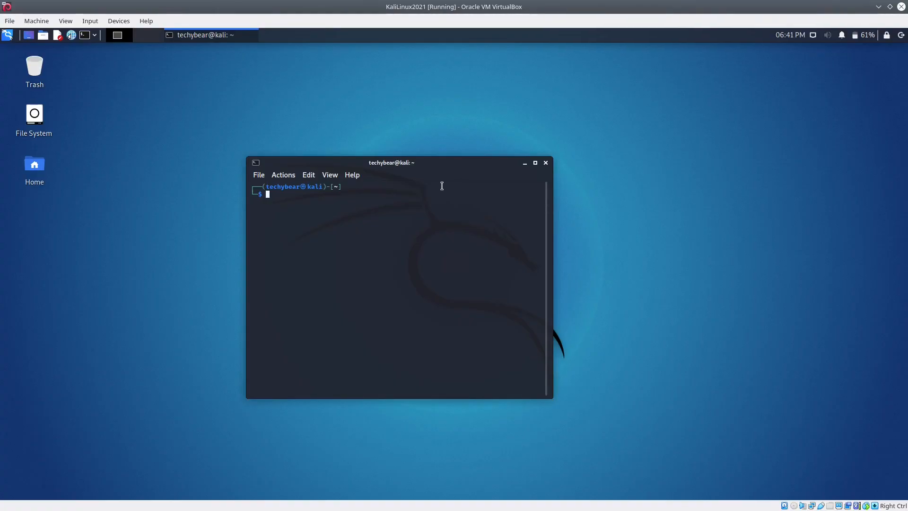
pyautogui.click(536, 162)
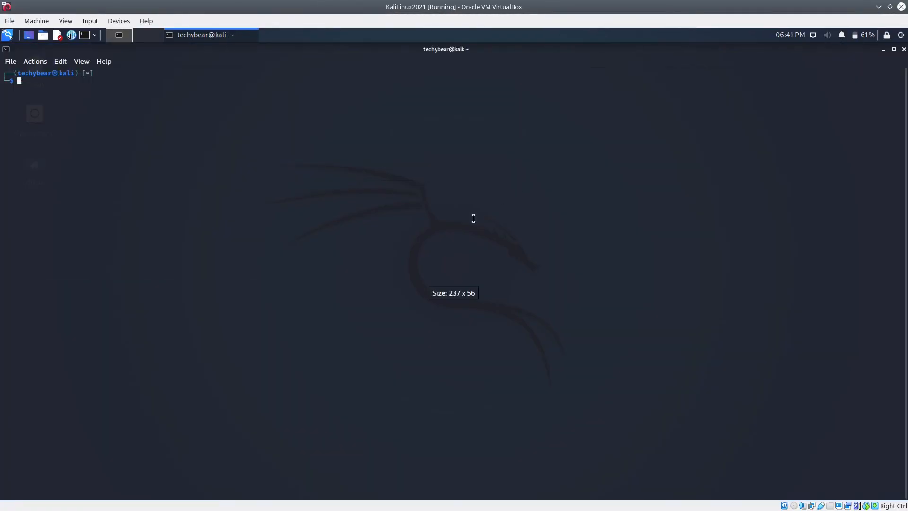
pyautogui.write('ls -ltr')
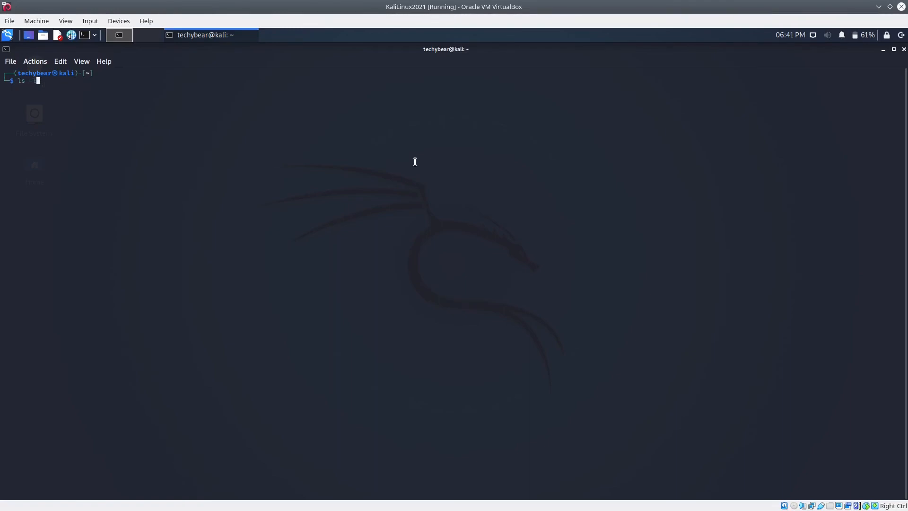
pyautogui.press('Return')
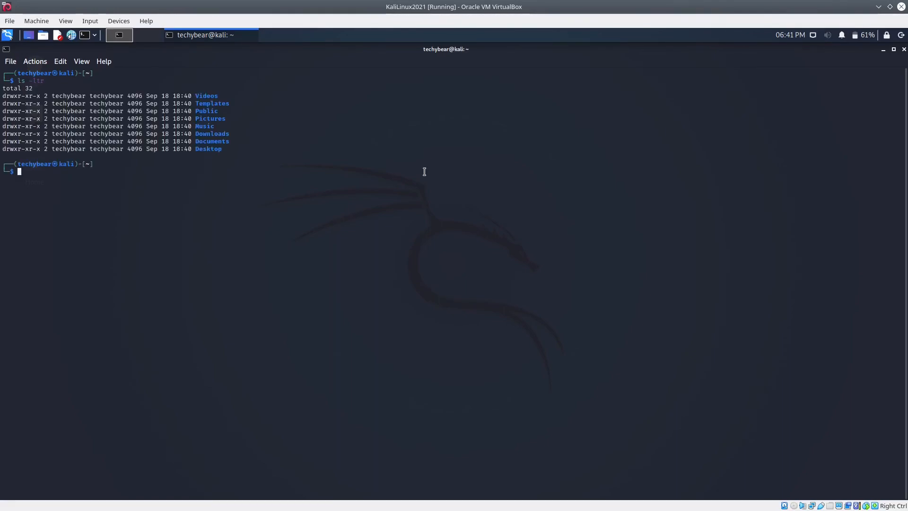
# - Browse the Wireless Attacks tools in the applications menu, then restore the terminal window
pyautogui.click(8, 35)
pyautogui.click(76, 188)
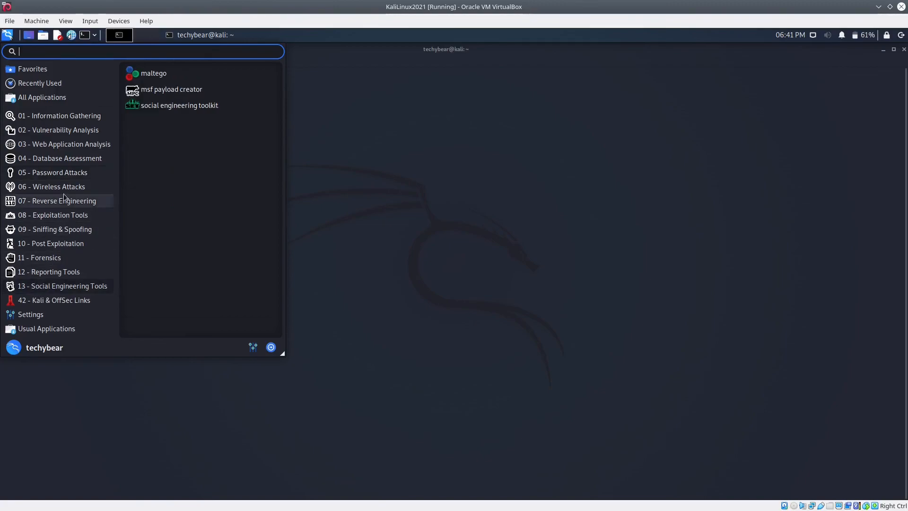
pyautogui.moveTo(58, 262)
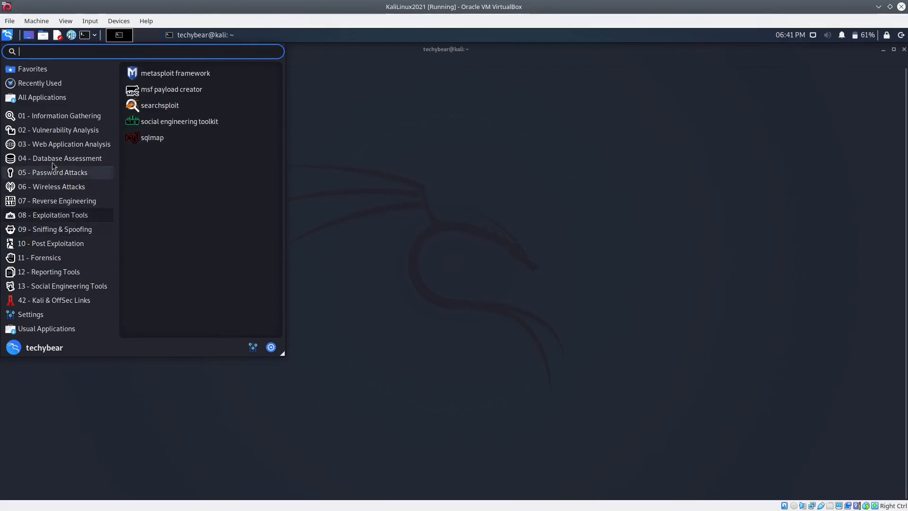
pyautogui.click(498, 183)
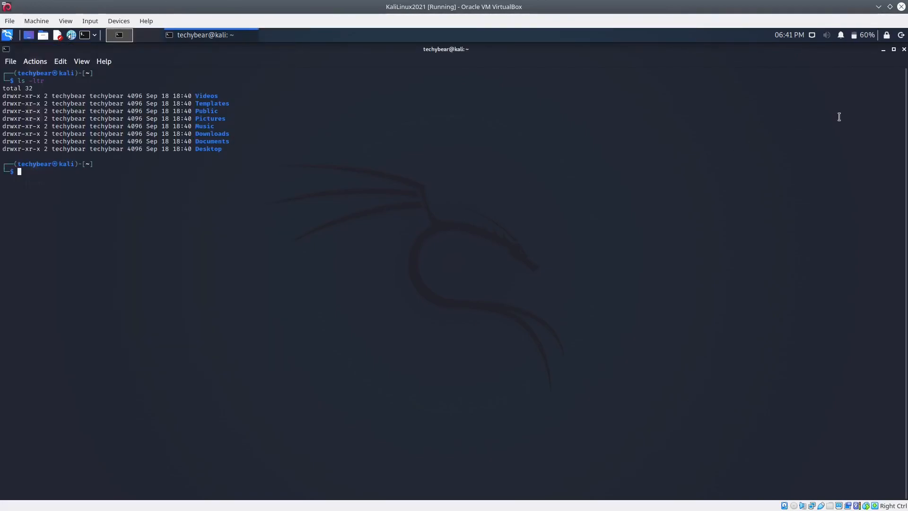
pyautogui.click(893, 50)
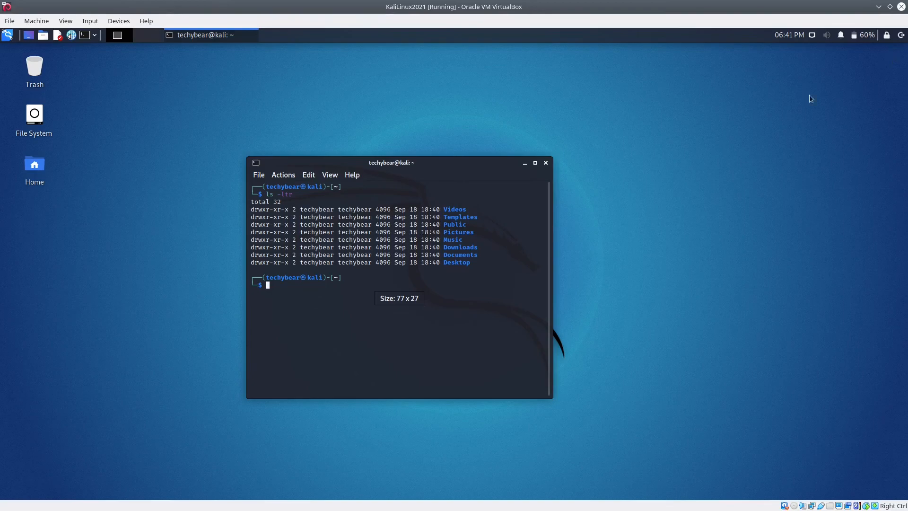